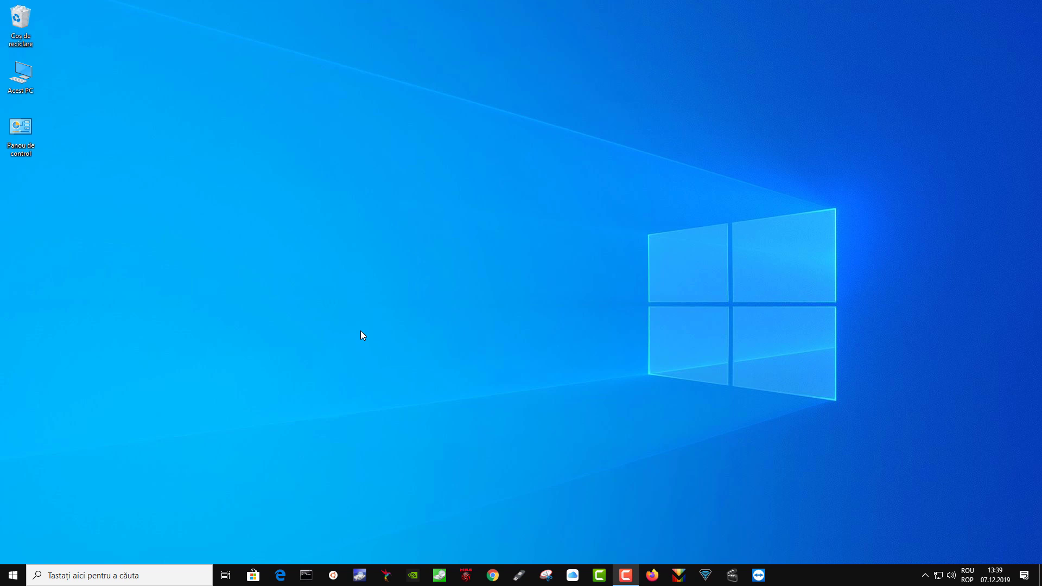
- Open Acest PC in File Explorer and collapse the Acest PC and Acces rapid groups in the folder tree
double_click(22, 74)
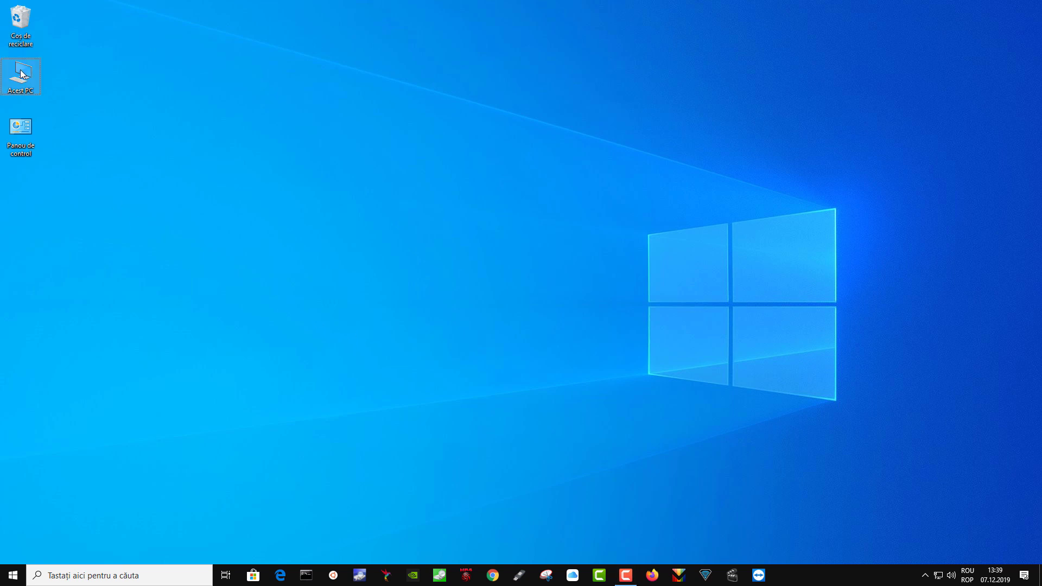
drag(965, 258, 1014, 328)
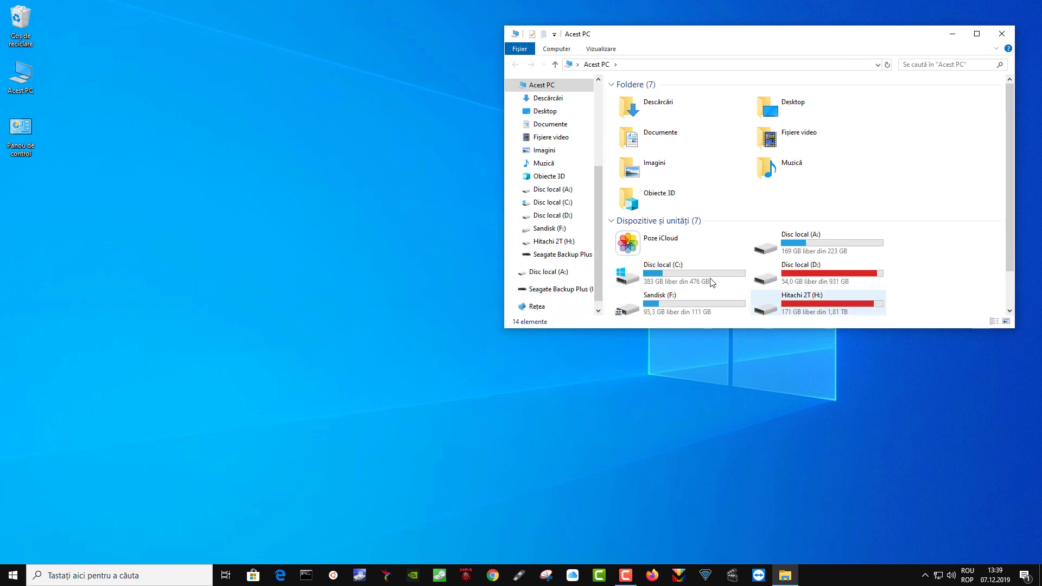
click(510, 84)
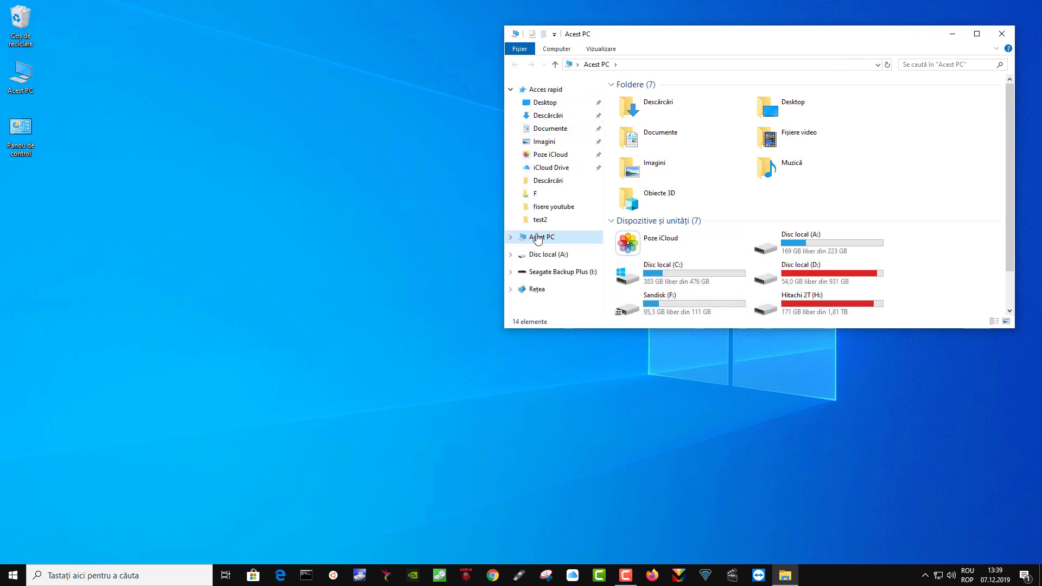
click(511, 90)
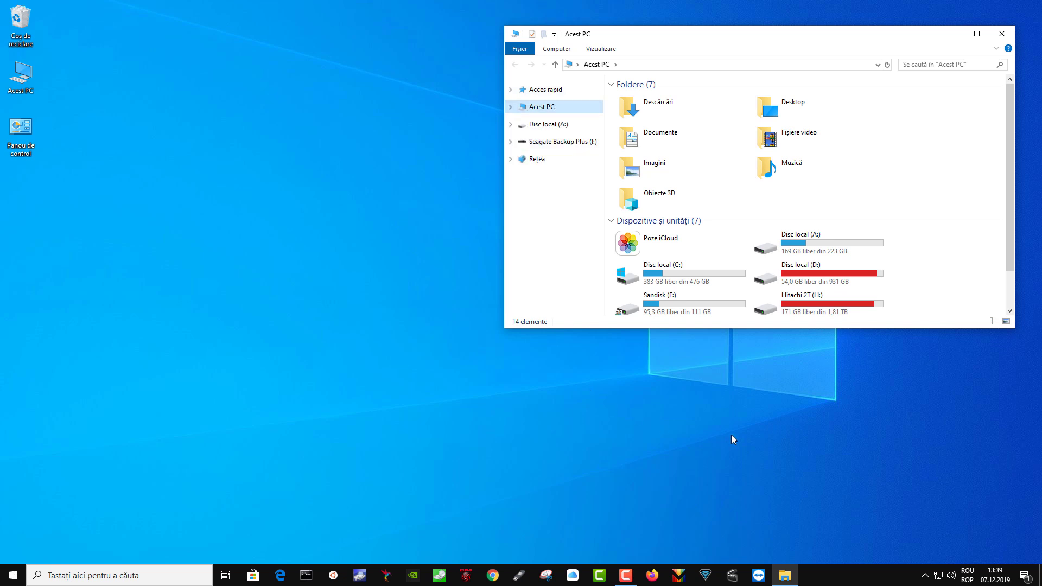
click(730, 419)
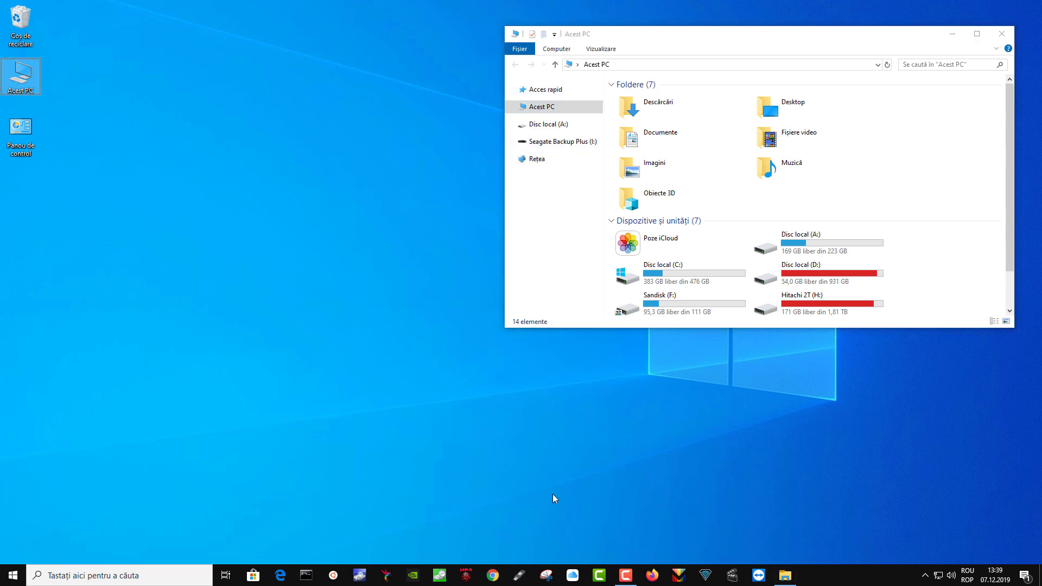
- Open Chrome with a new tab and arrange its window beside the File Explorer window, resizing and repositioning both
click(492, 575)
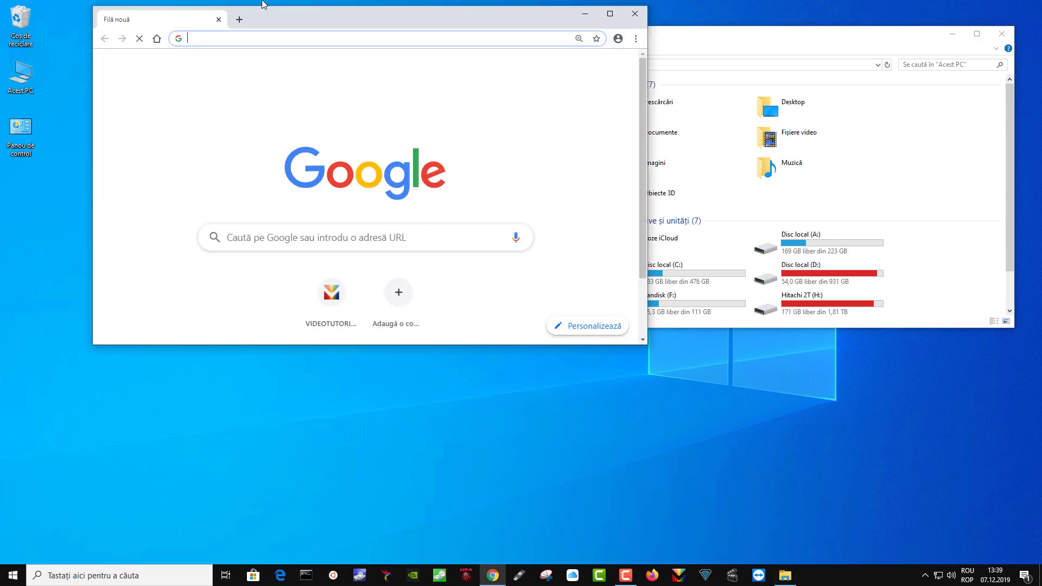
drag(304, 21, 260, 28)
mouse_move(662, 42)
mouse_down()
mouse_move(692, 41)
mouse_move(658, 39)
mouse_up()
drag(496, 22, 433, 56)
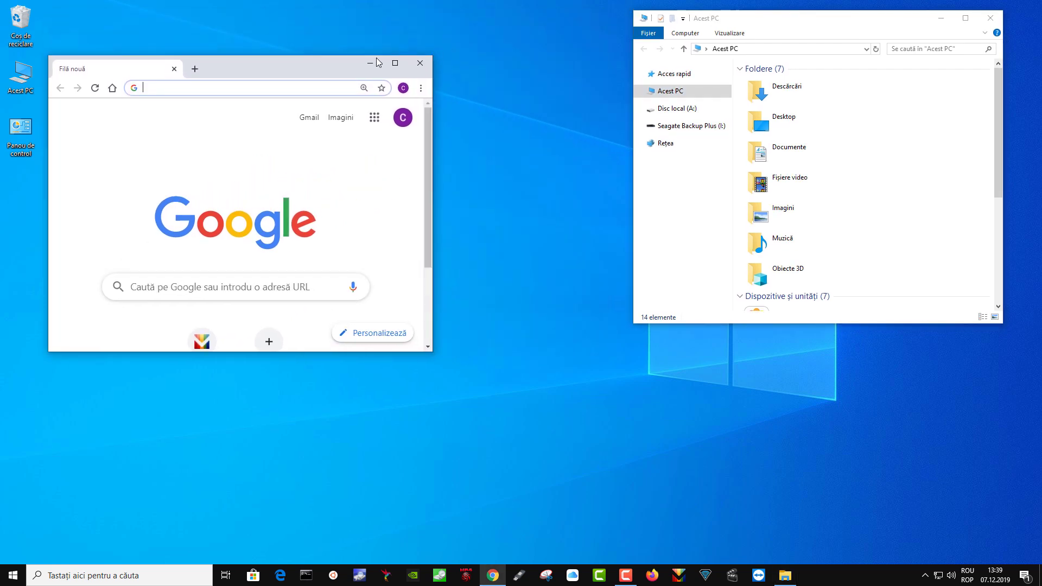
drag(314, 66, 499, 25)
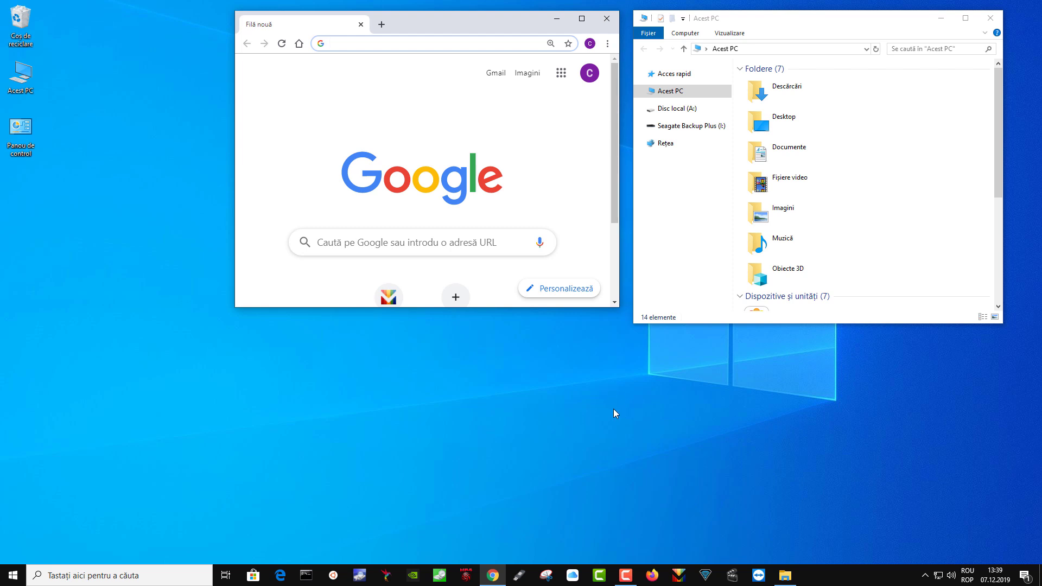
right_click(476, 377)
click(518, 509)
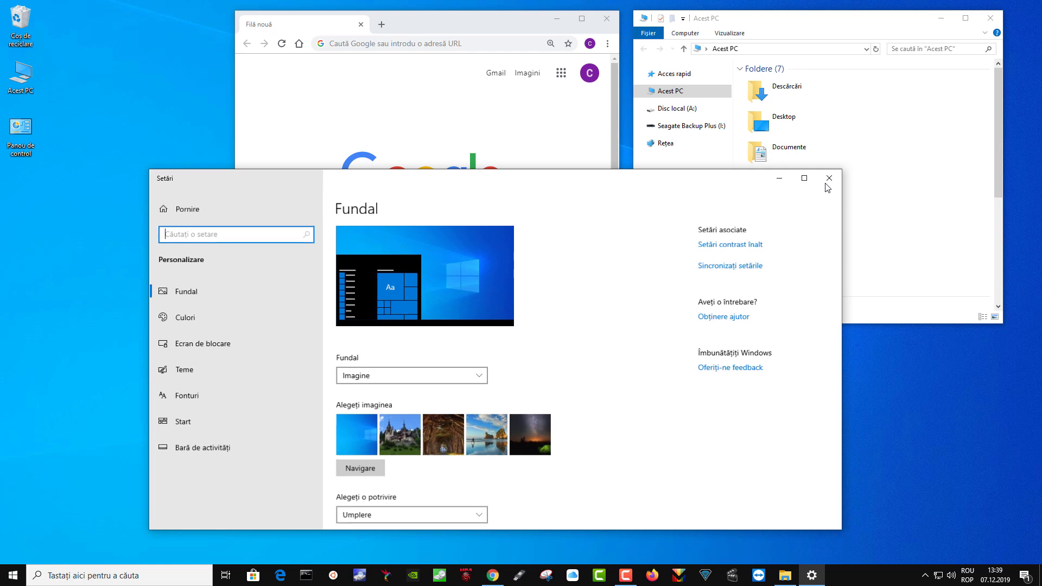
click(828, 177)
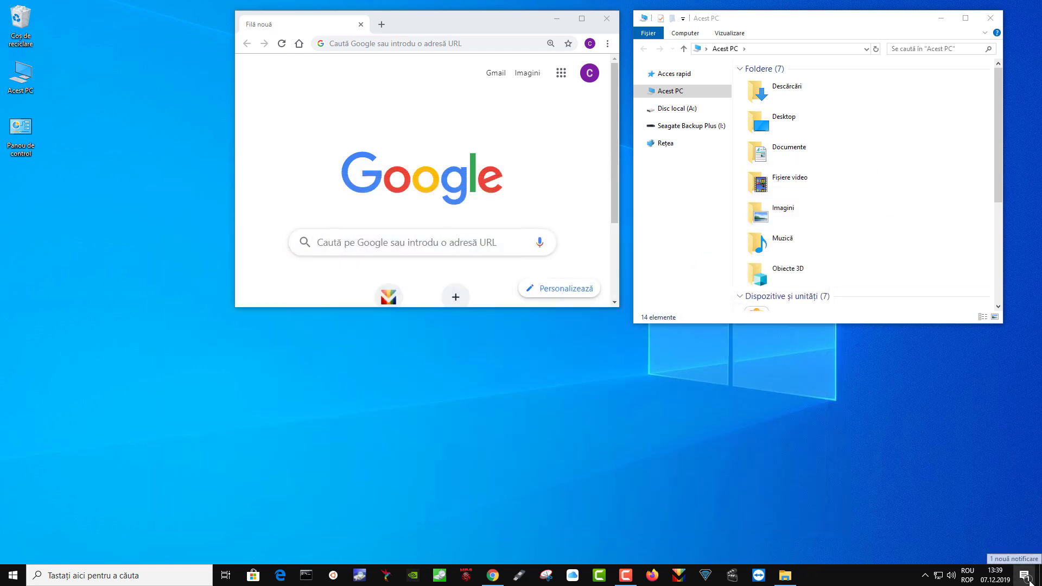
- Open the Personalizare category in Windows Settings and go to the Culori page
click(1025, 576)
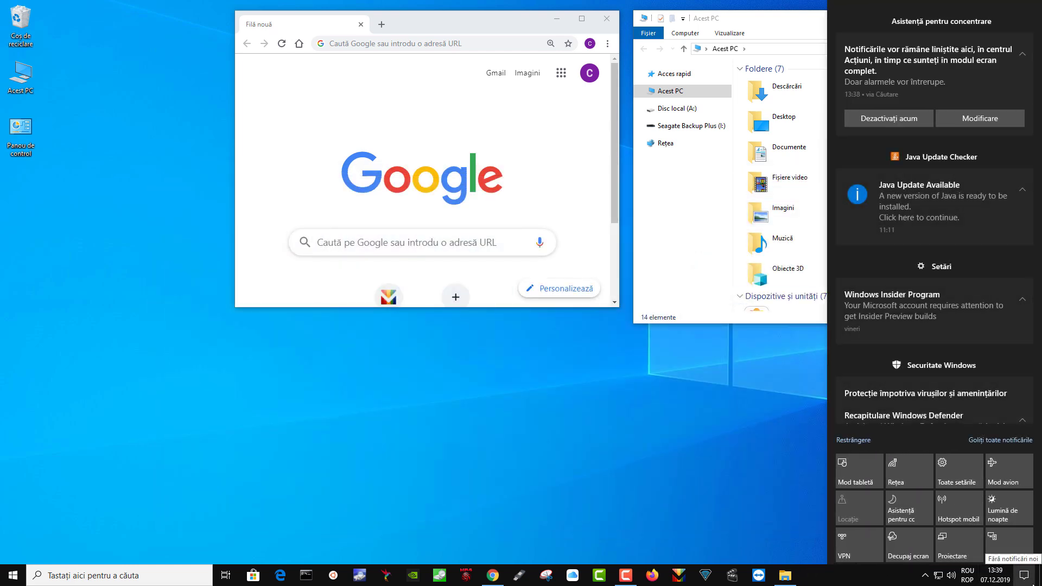
click(958, 472)
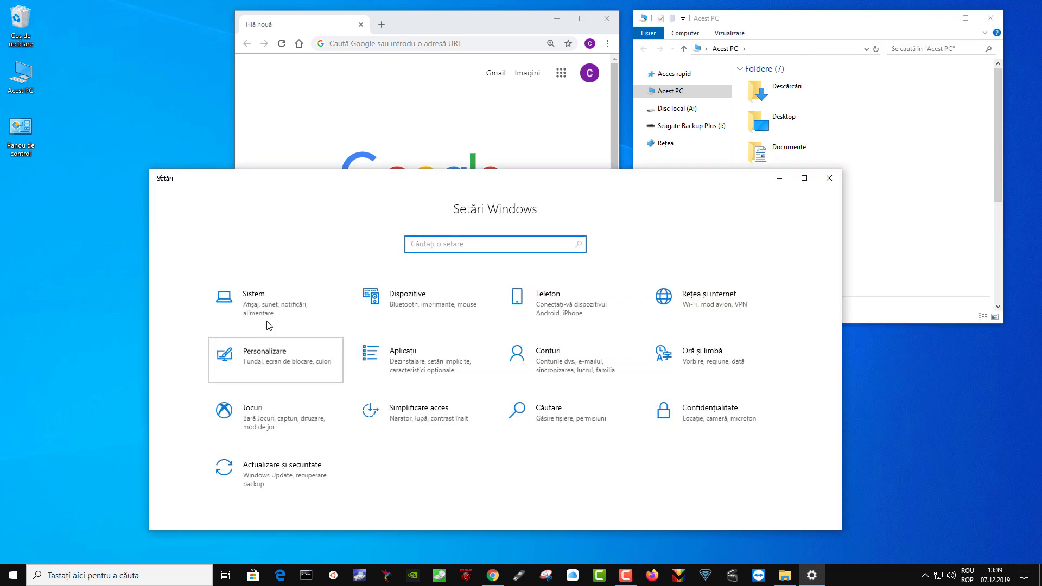
click(269, 334)
drag(465, 189, 437, 137)
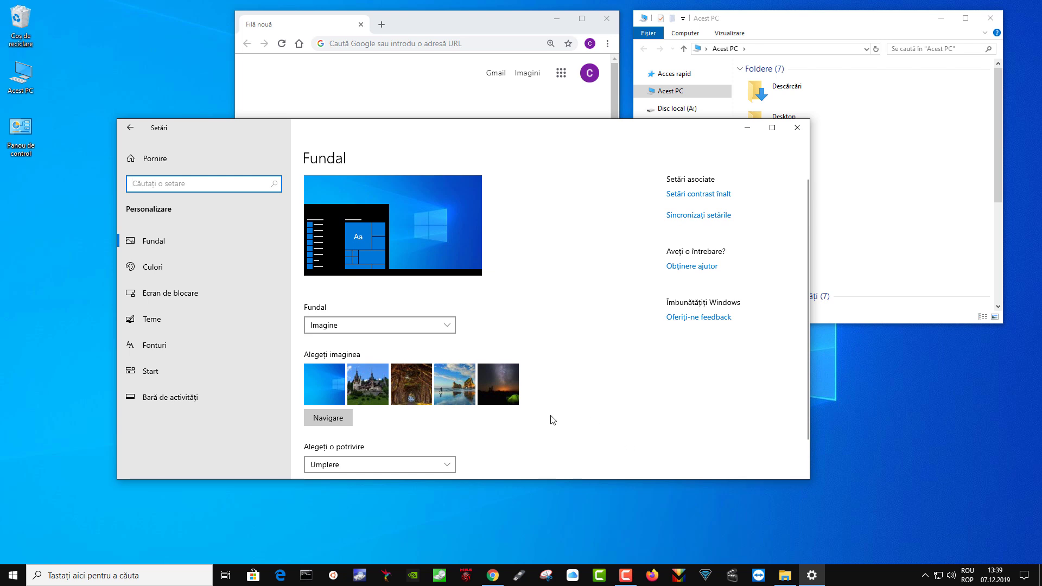
click(161, 246)
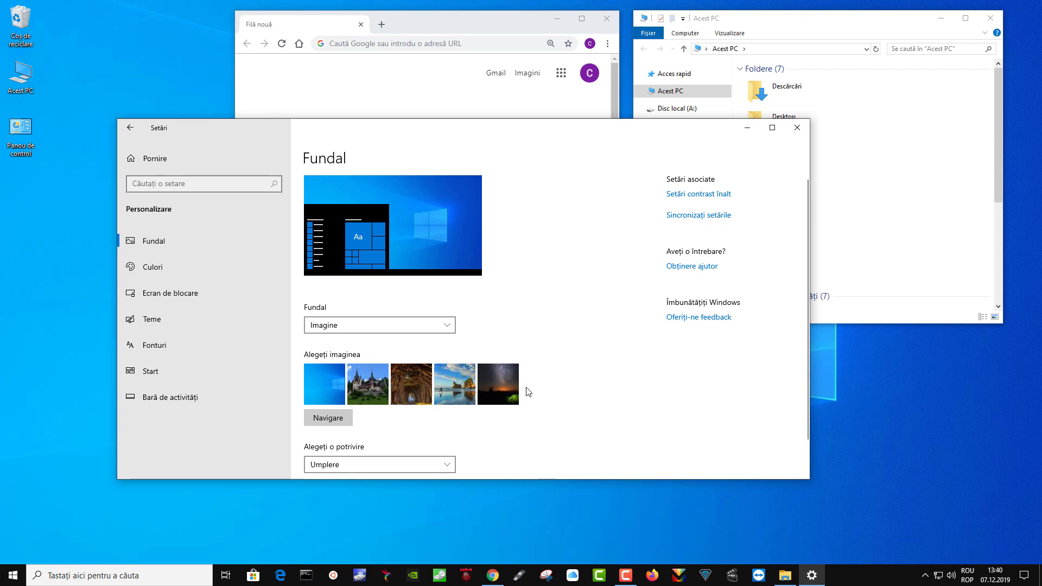
click(165, 265)
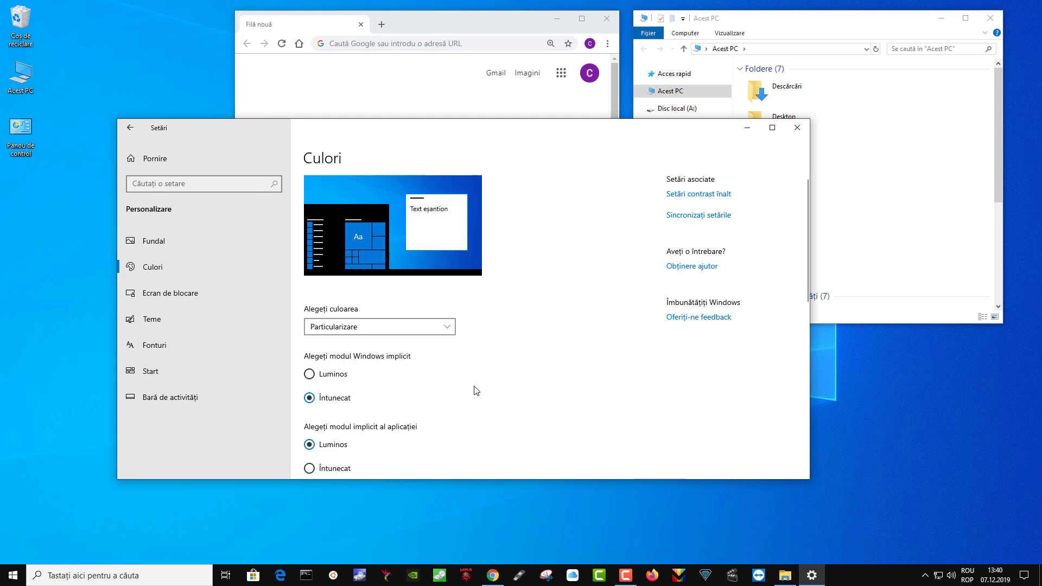
- Look over the Teme page and return to the Culori page
click(163, 324)
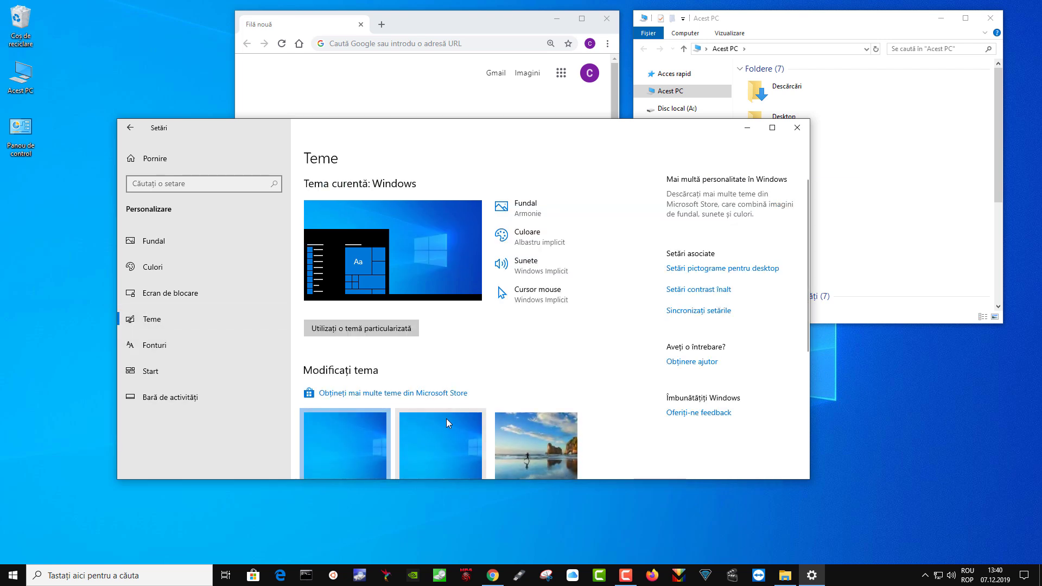
scroll(528, 308, down, 5)
scroll(446, 428, up, 5)
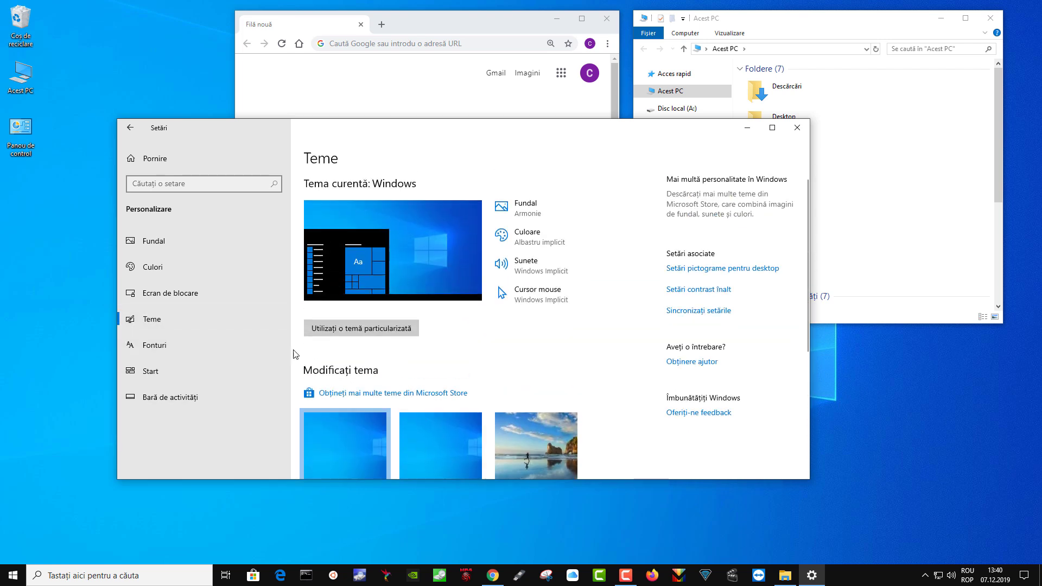
click(169, 279)
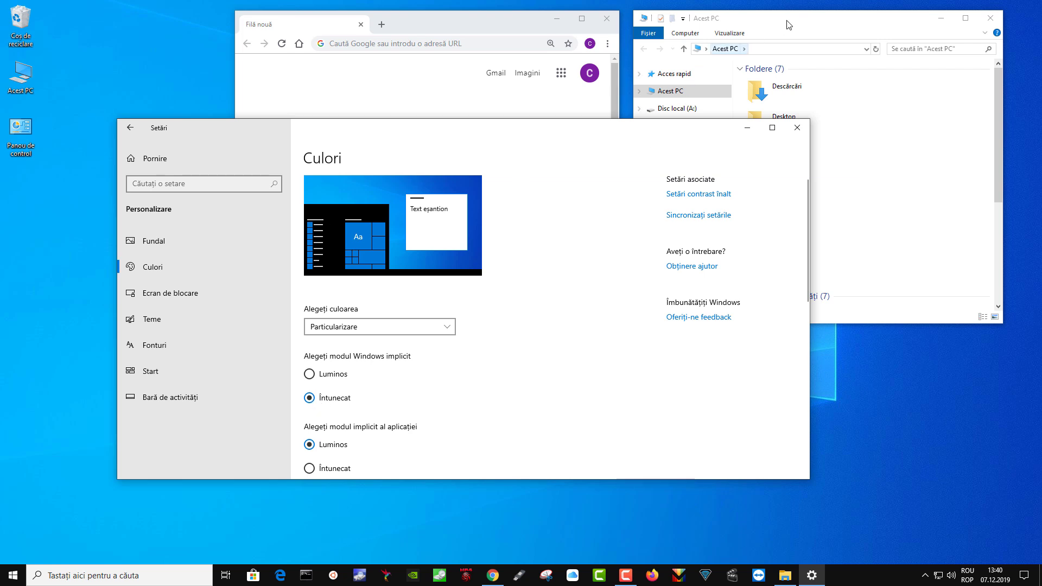
- Bring the File Explorer window to the front and examine the Start menu's current colours
click(800, 20)
click(13, 575)
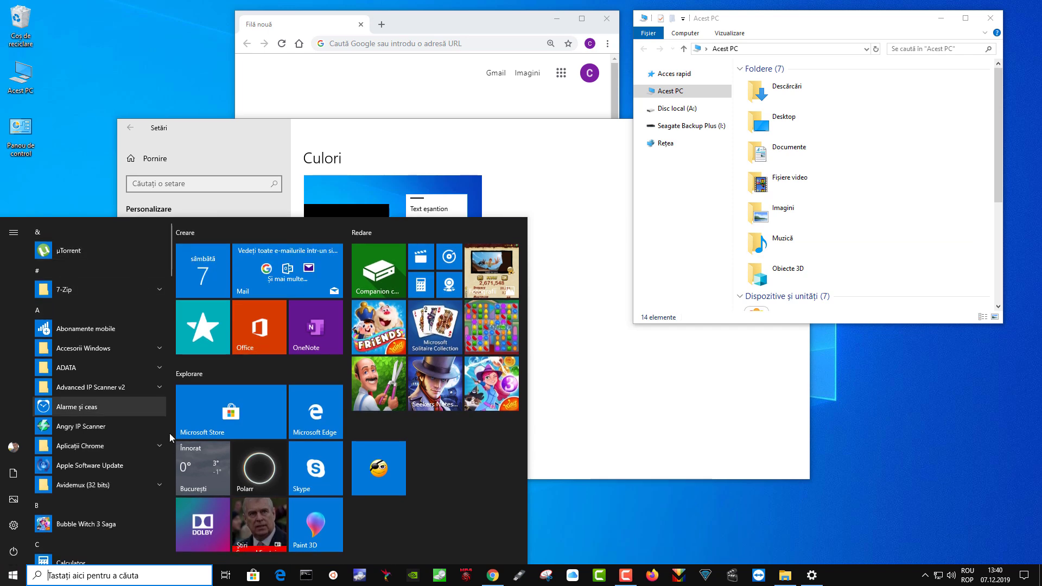
click(672, 547)
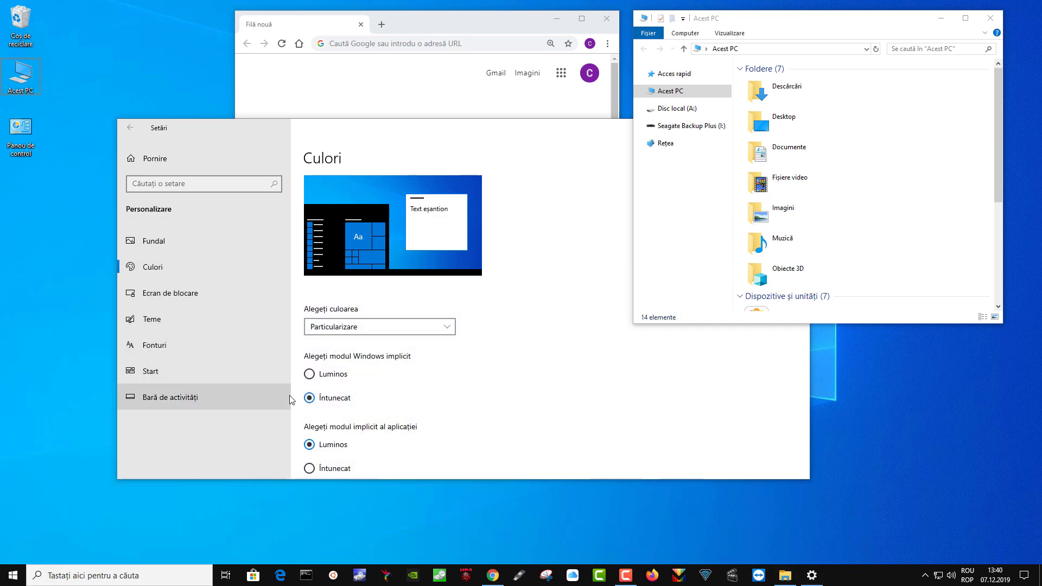
- Try the Luminos default Windows mode, checking the Start menu, and set the mode back to Întunecat
click(310, 378)
click(309, 375)
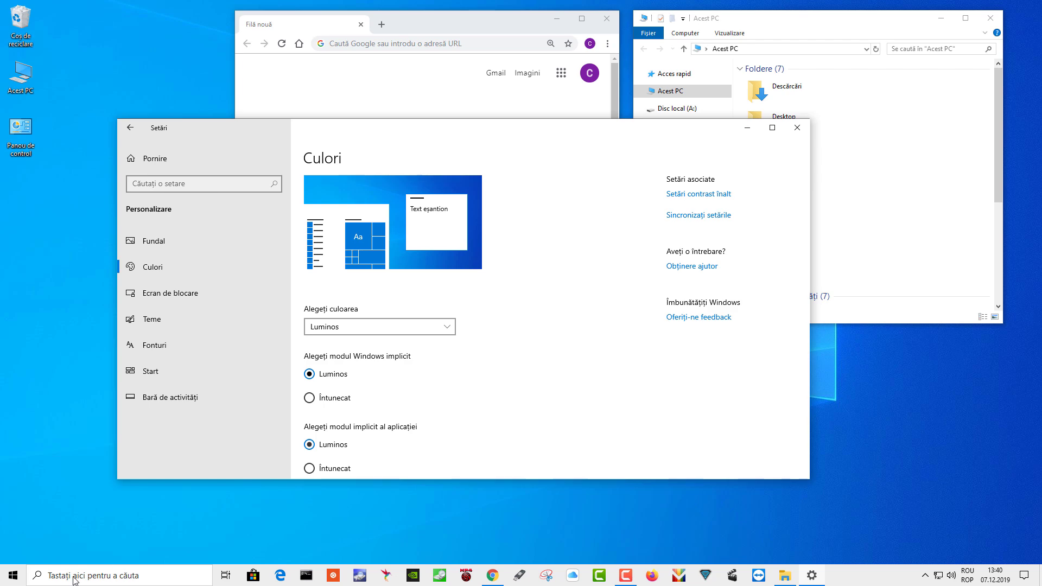
key(super)
click(547, 521)
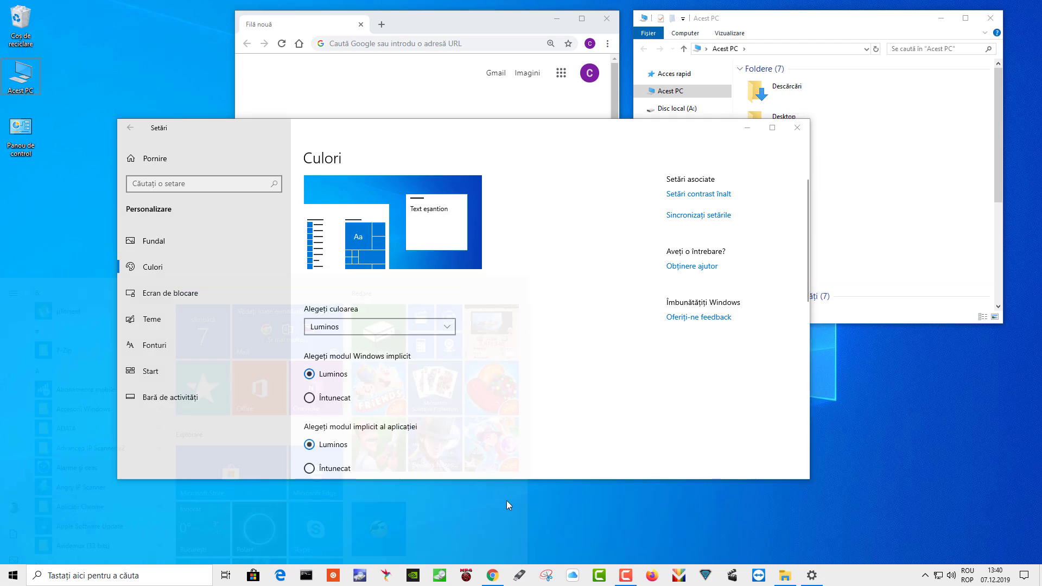
click(310, 400)
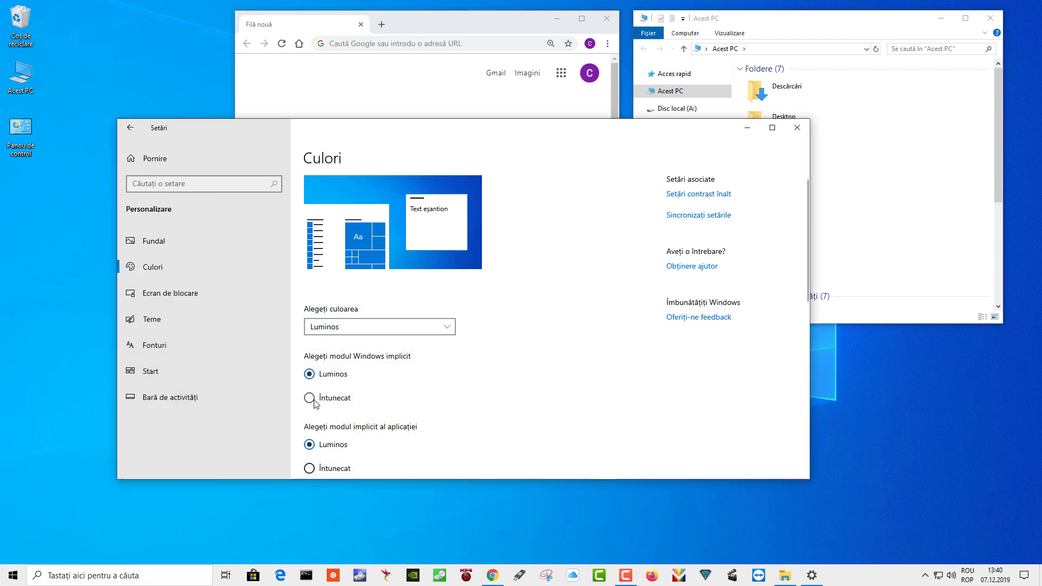
- Set the default app mode to Întunecat
scroll(400, 430, down, 2)
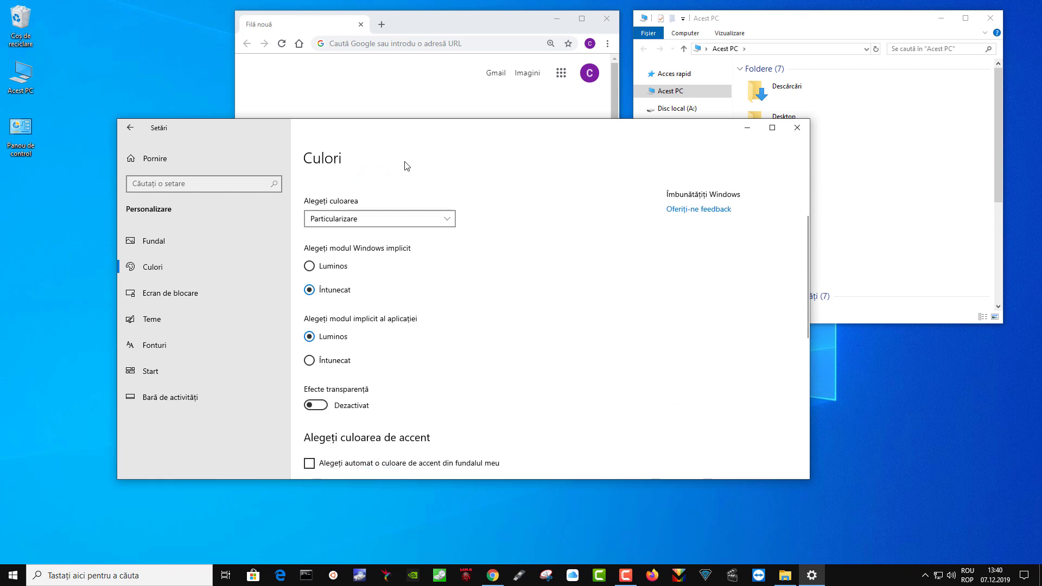
drag(572, 128, 568, 161)
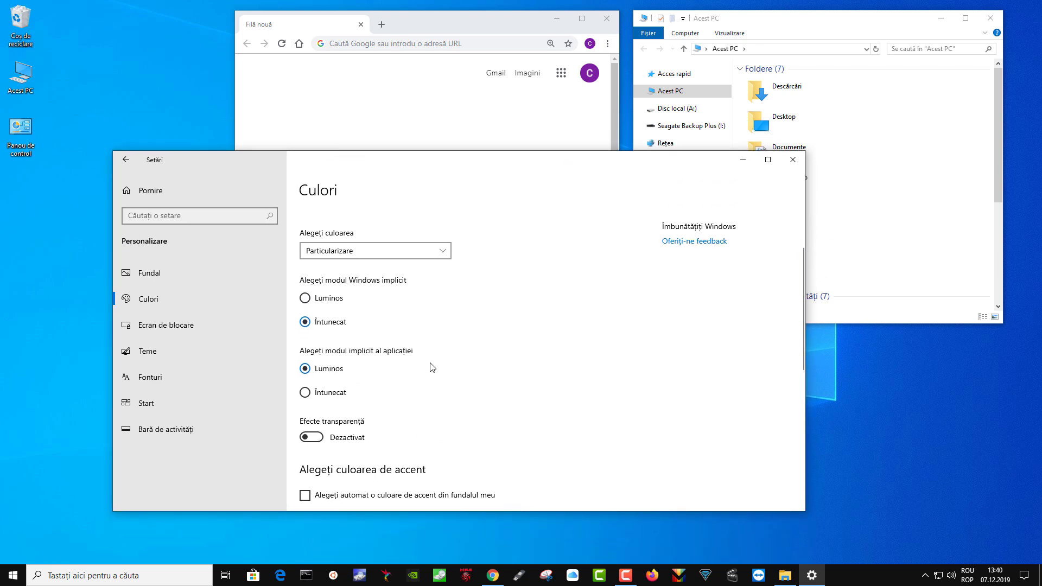
click(305, 392)
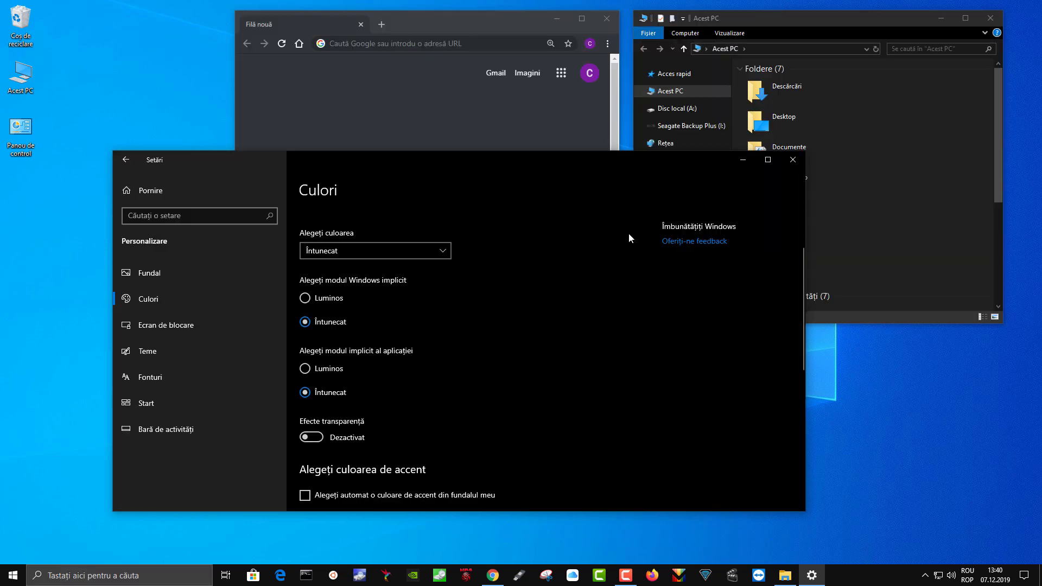
- Rearrange the Settings and Chrome windows so that more of the Chrome and File Explorer windows can be seen
drag(586, 163, 569, 146)
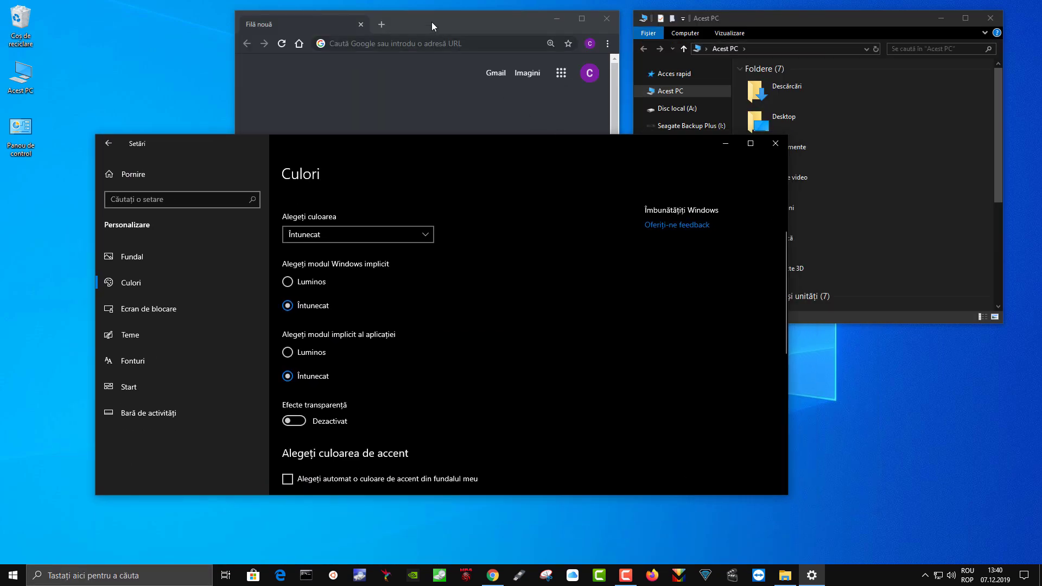
drag(432, 23, 399, 19)
drag(587, 139, 648, 184)
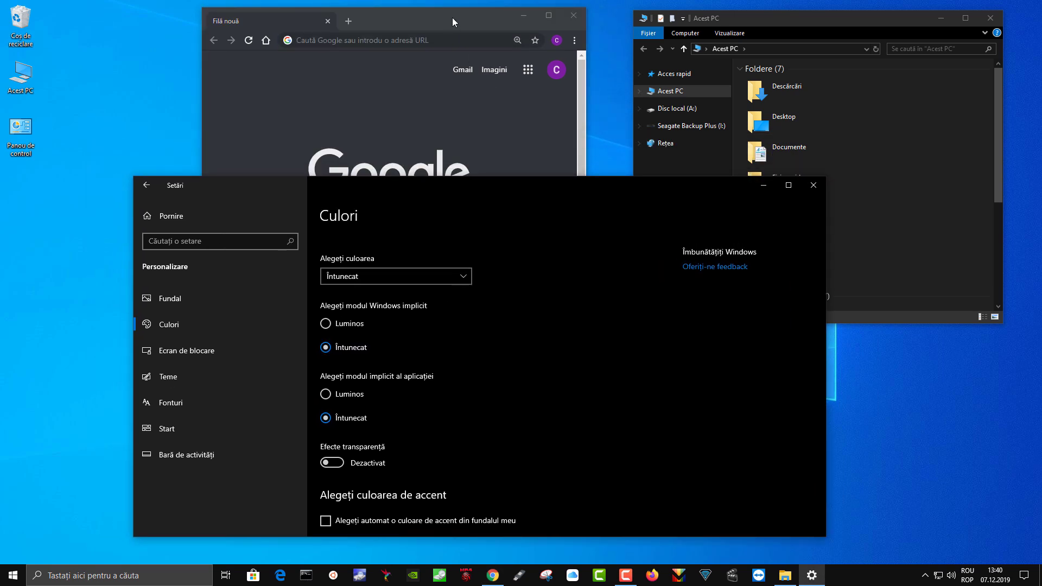
drag(450, 17, 413, 18)
click(571, 191)
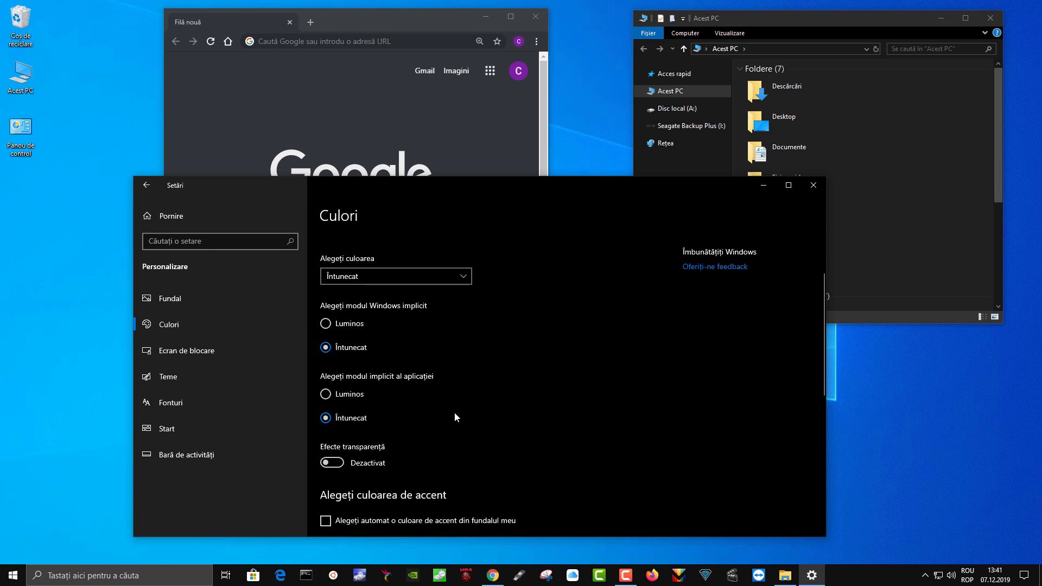
- Turn on the transparency effects, move the Settings window higher, and check the effect in the Start menu
click(332, 463)
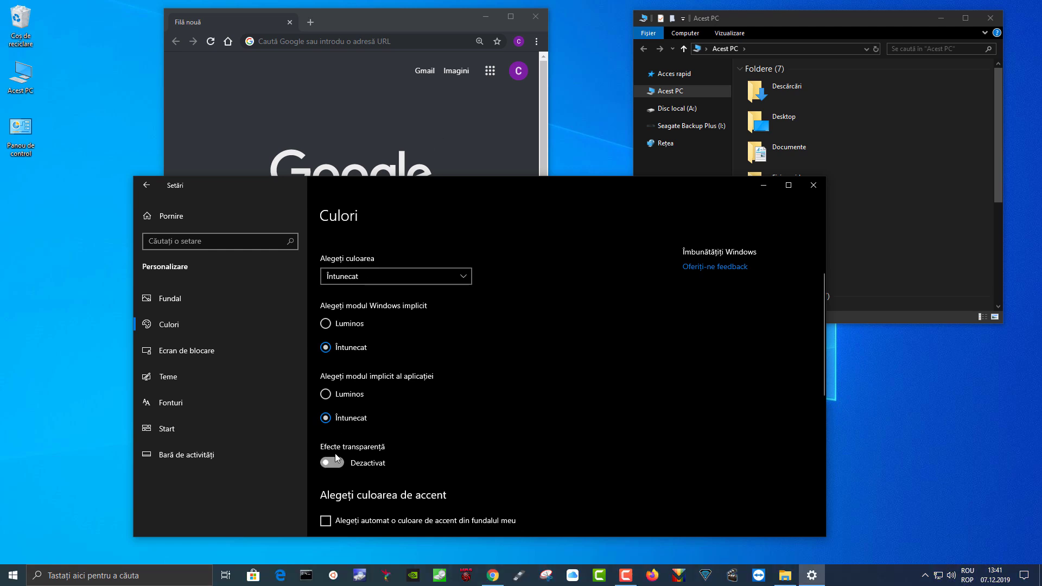
drag(414, 193, 417, 117)
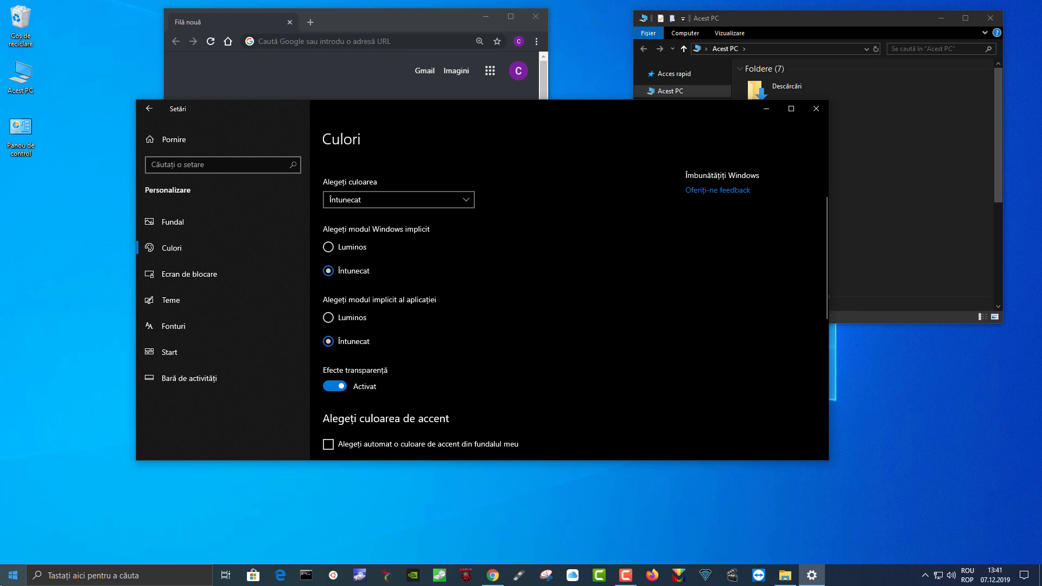
key(super)
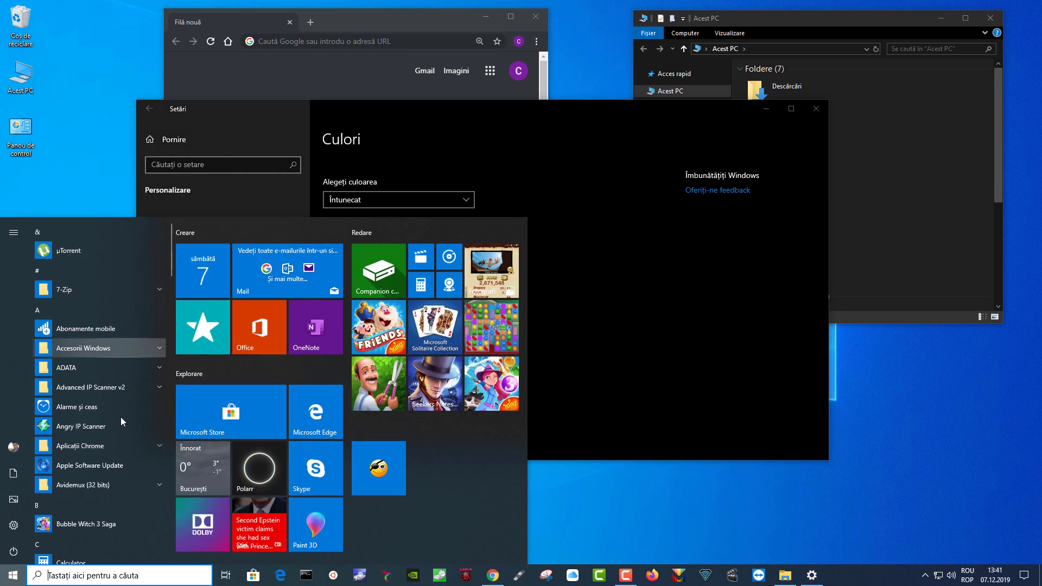
key(super)
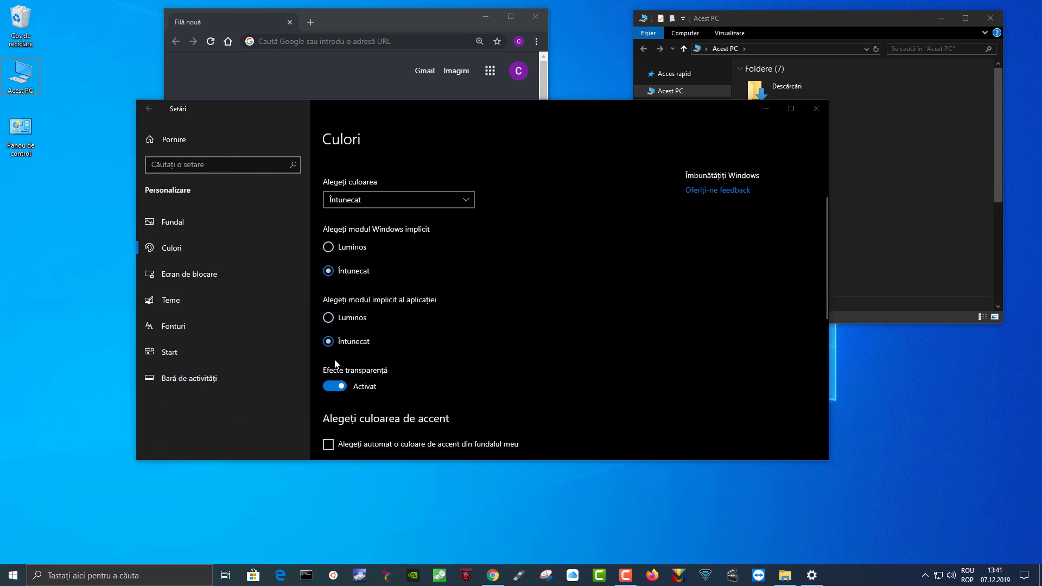
- Turn the transparency effects off and back on to compare the taskbar's appearance
click(332, 386)
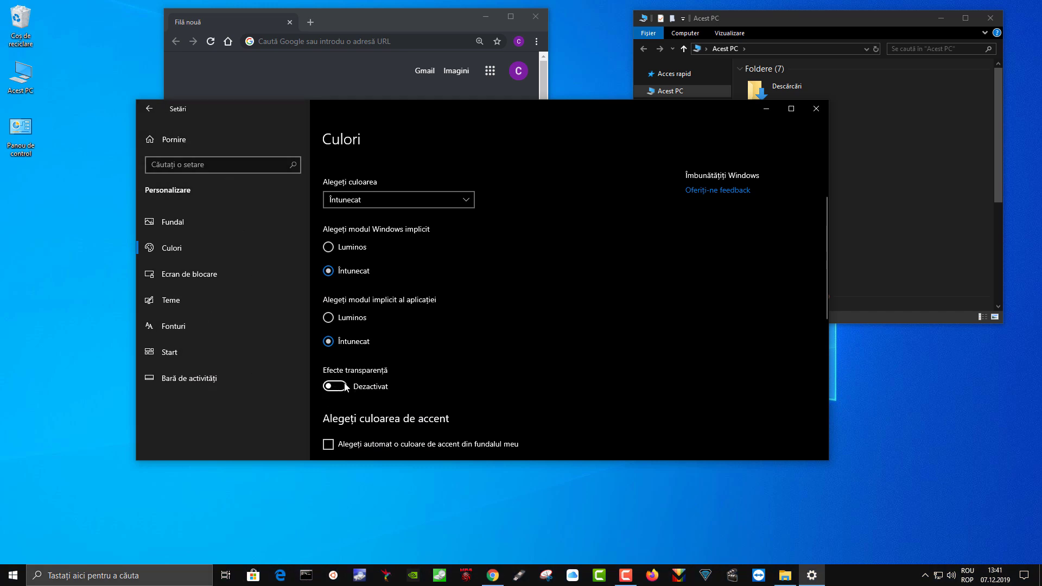
click(345, 386)
scroll(407, 361, down, 3)
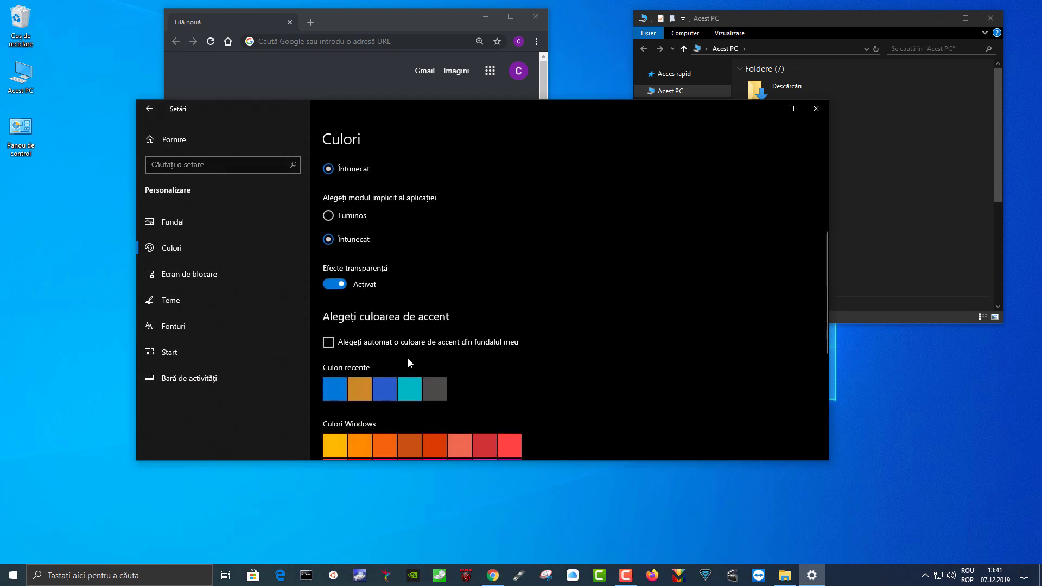
- Set the accent colour to the Windows colour Auriu-gălbui and check the effect in the colour preview
scroll(555, 330, up, 5)
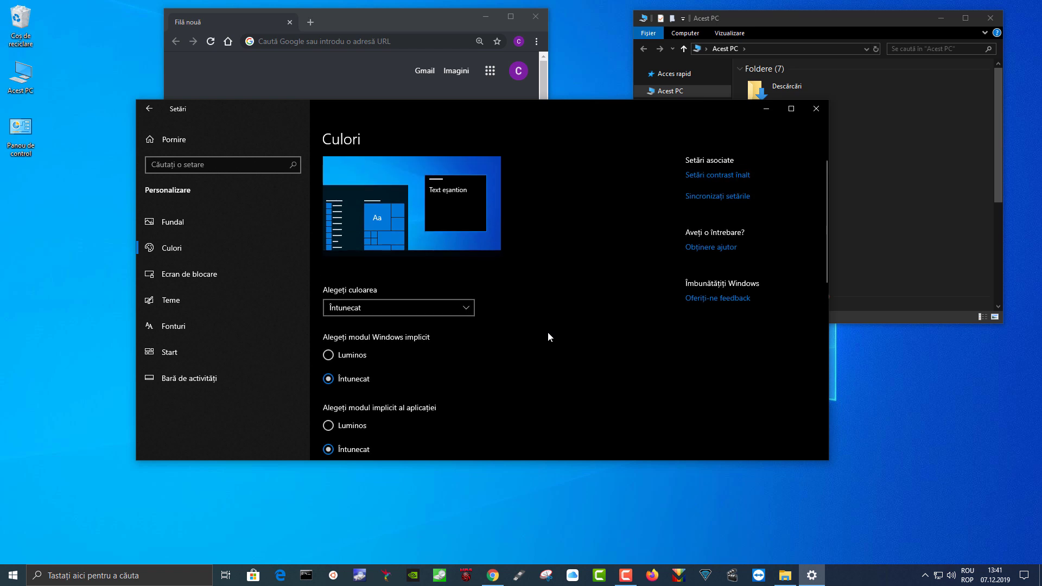
scroll(477, 354, down, 5)
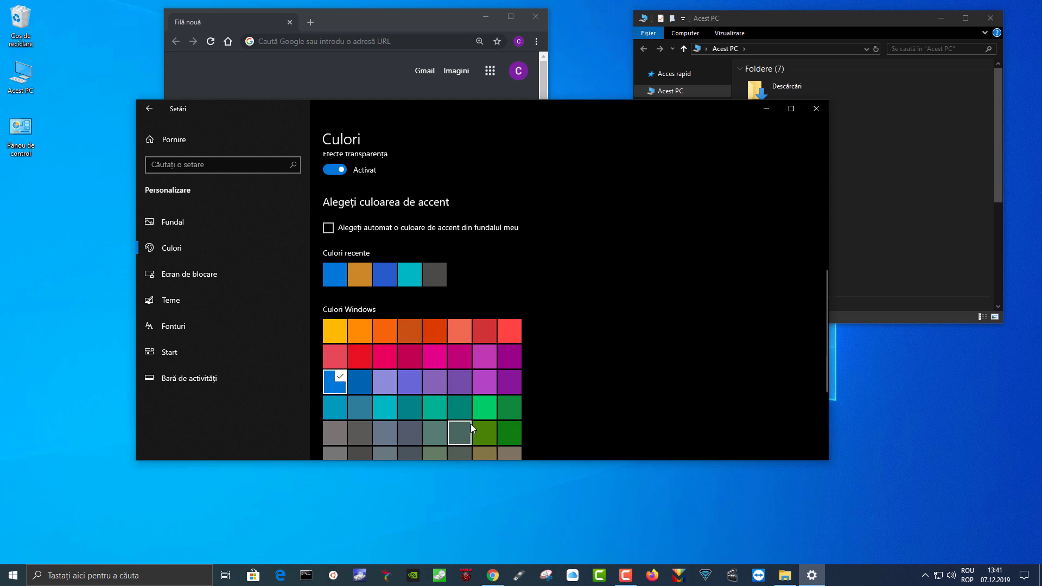
scroll(605, 368, up, 5)
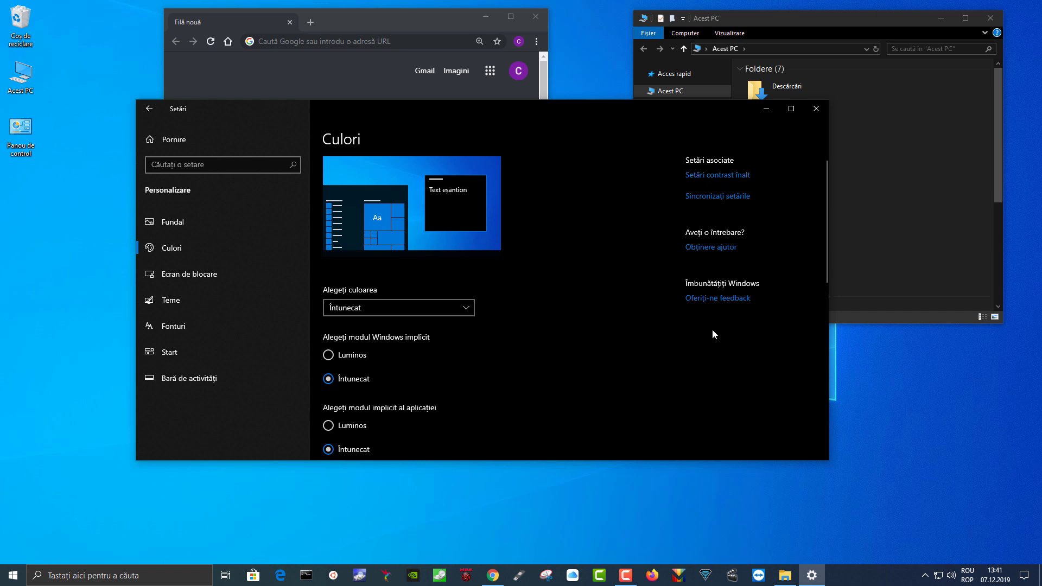
scroll(712, 329, down, 2)
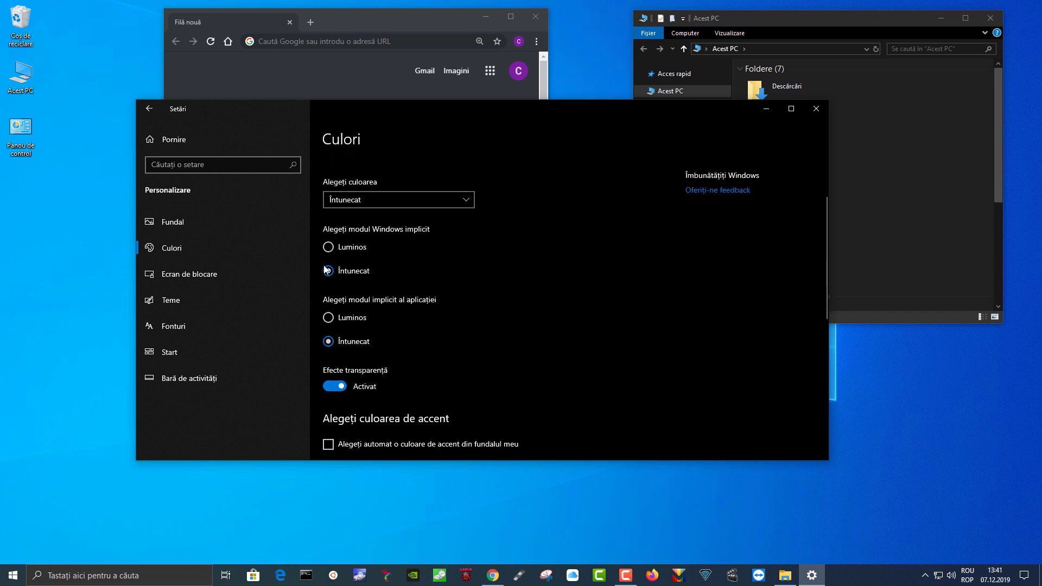
scroll(426, 379, down, 2)
scroll(460, 399, down, 1)
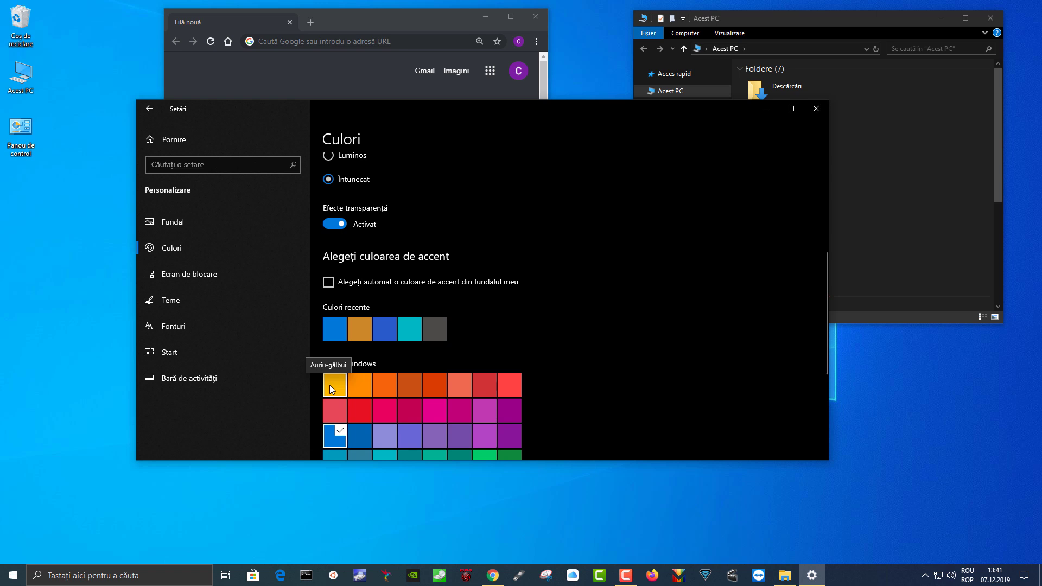
click(335, 385)
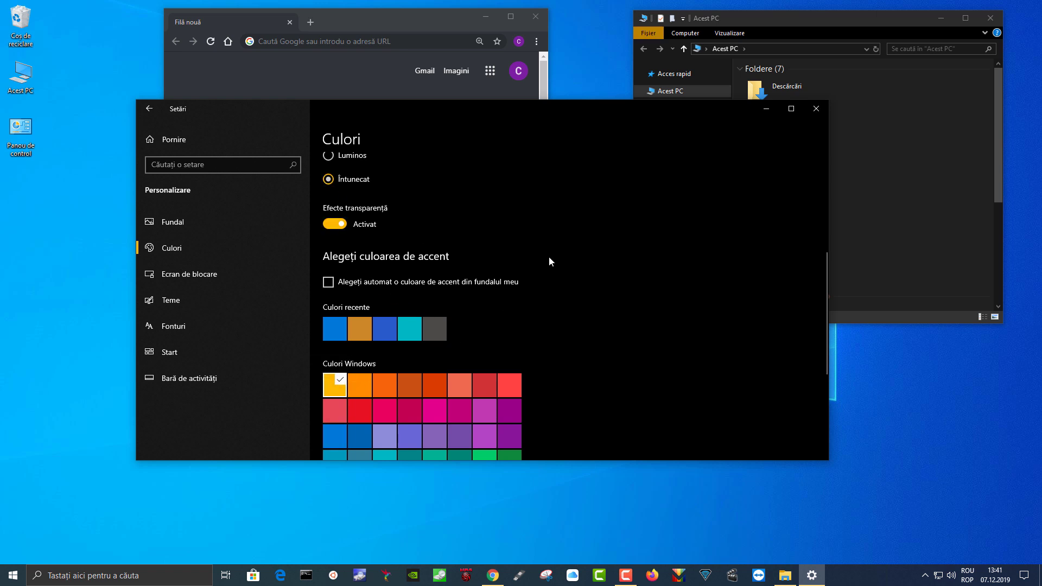
scroll(547, 261, up, 5)
- Define a custom light green (Verde deschis) accent colour, apply it, and check it in the colour preview
scroll(572, 311, down, 5)
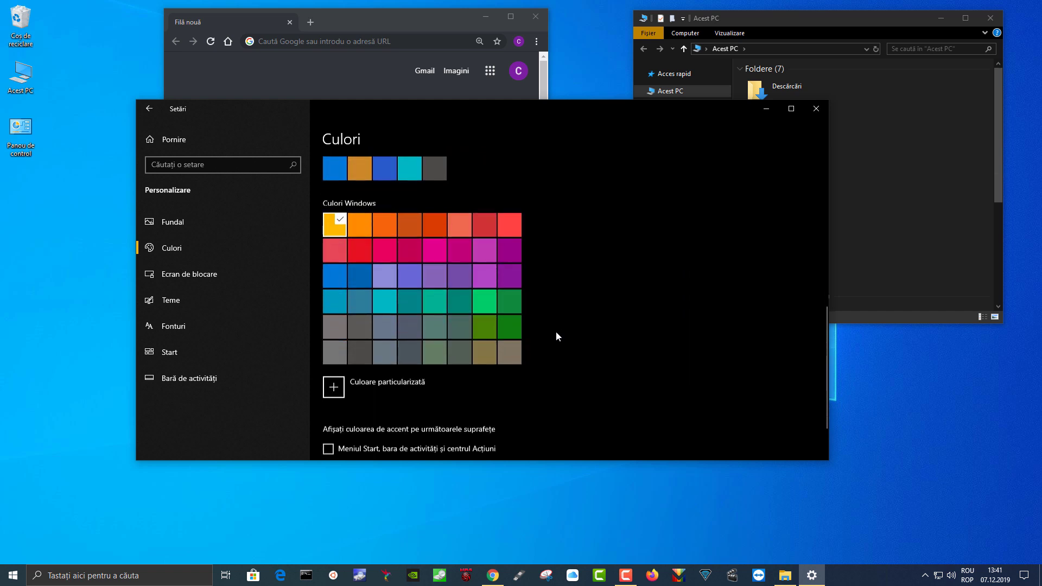
click(334, 386)
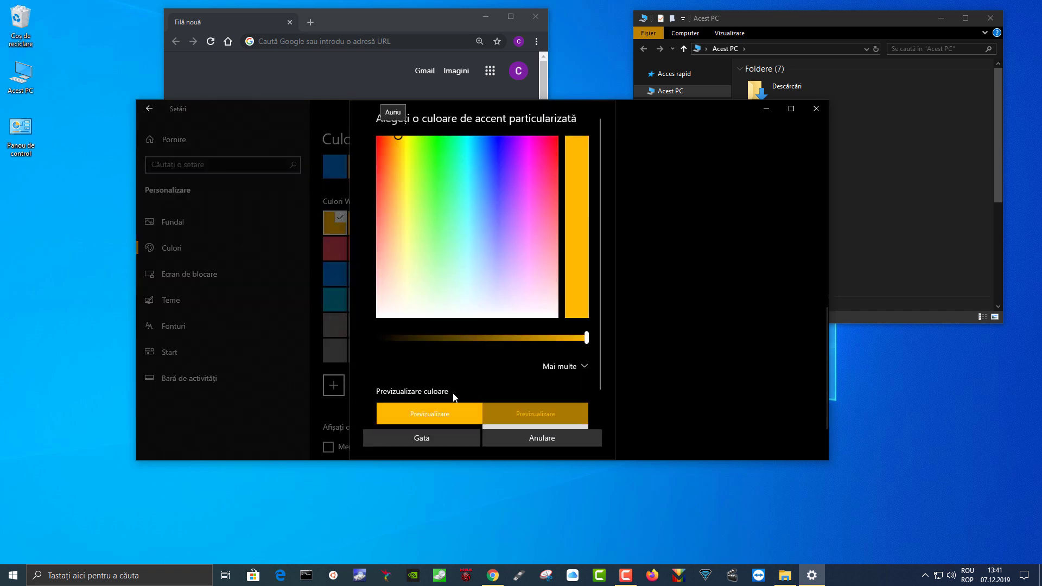
drag(398, 137, 428, 217)
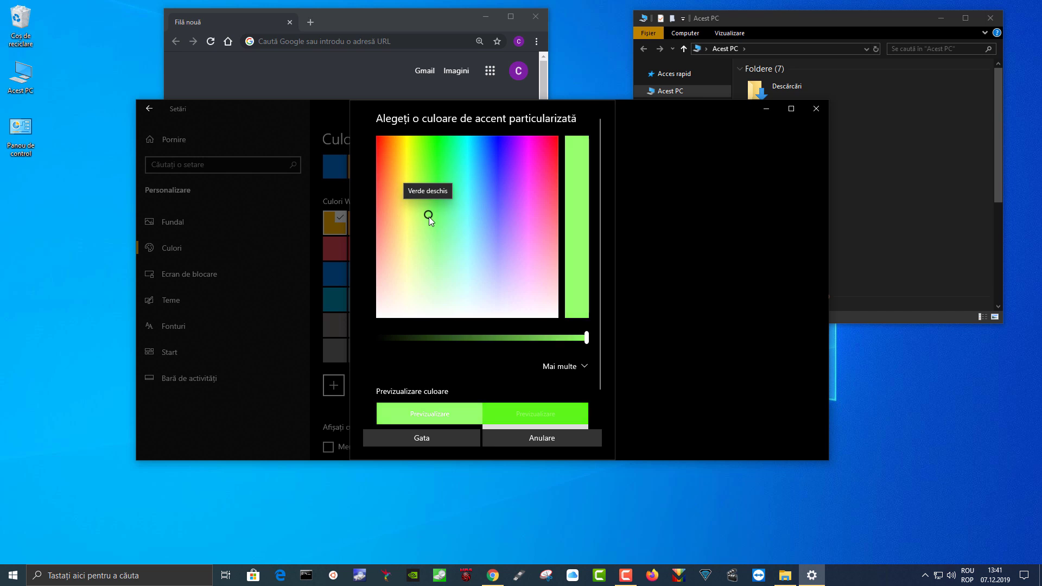
click(439, 439)
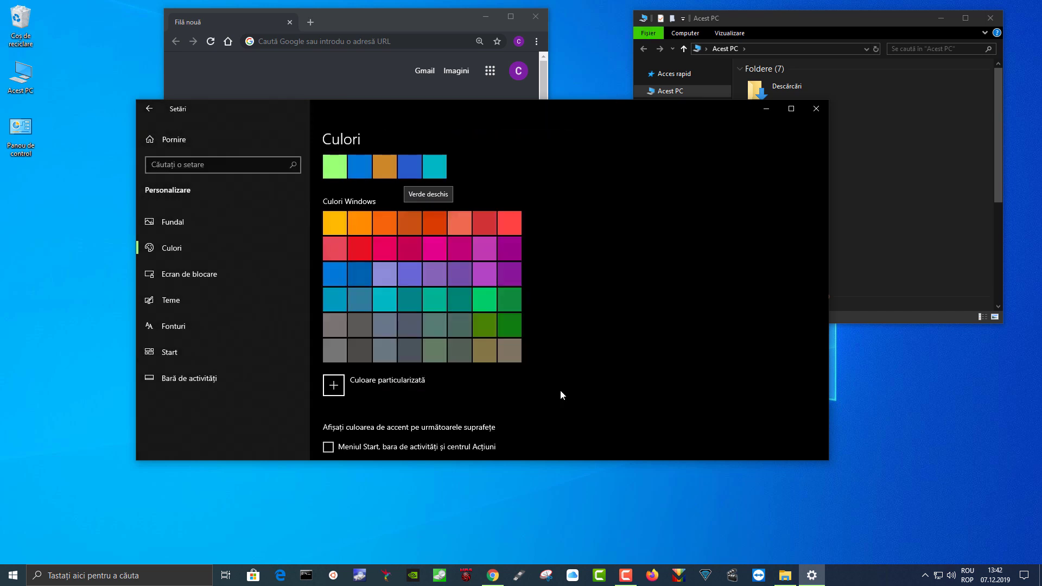
scroll(601, 353, up, 8)
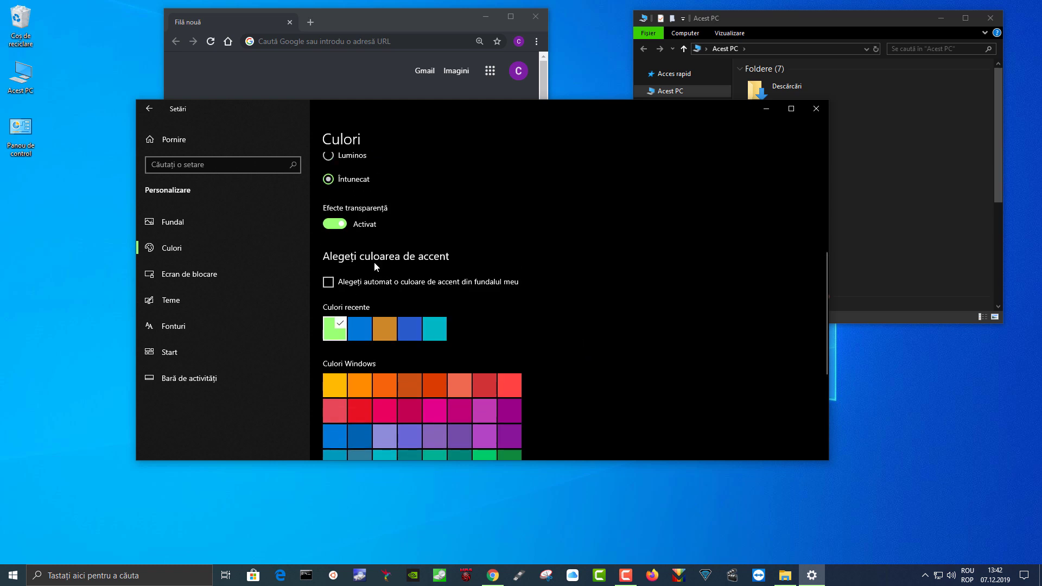
scroll(614, 263, up, 2)
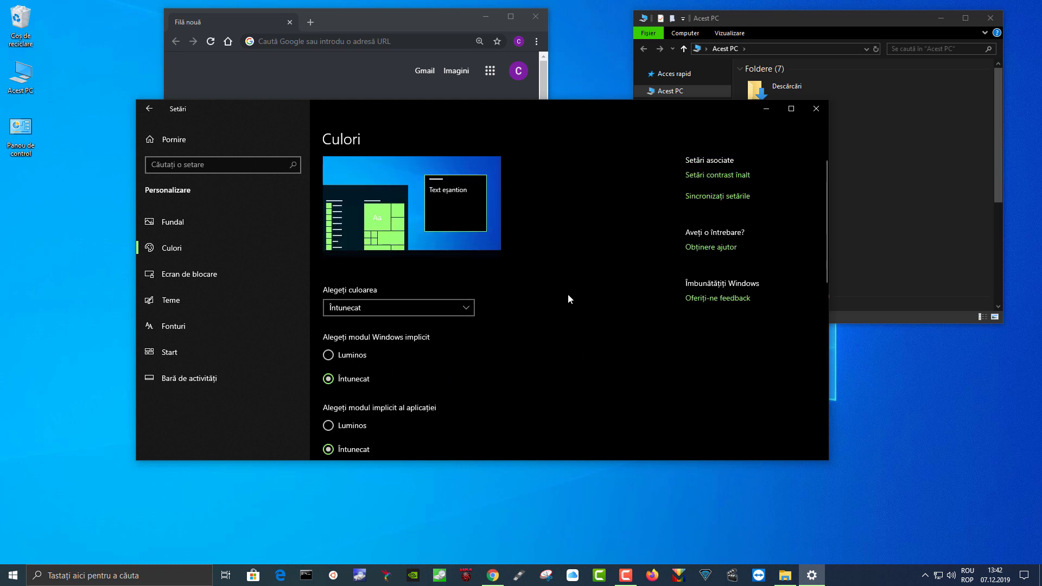
- Set the accent colour to the darker blue in the third row of Windows colours and review the Culori page
scroll(592, 291, down, 6)
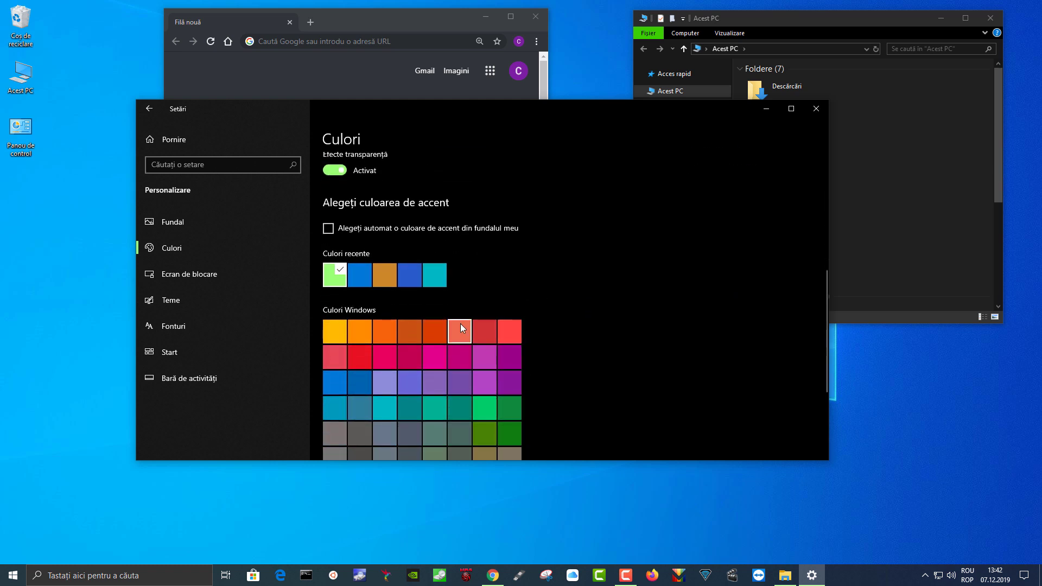
click(367, 391)
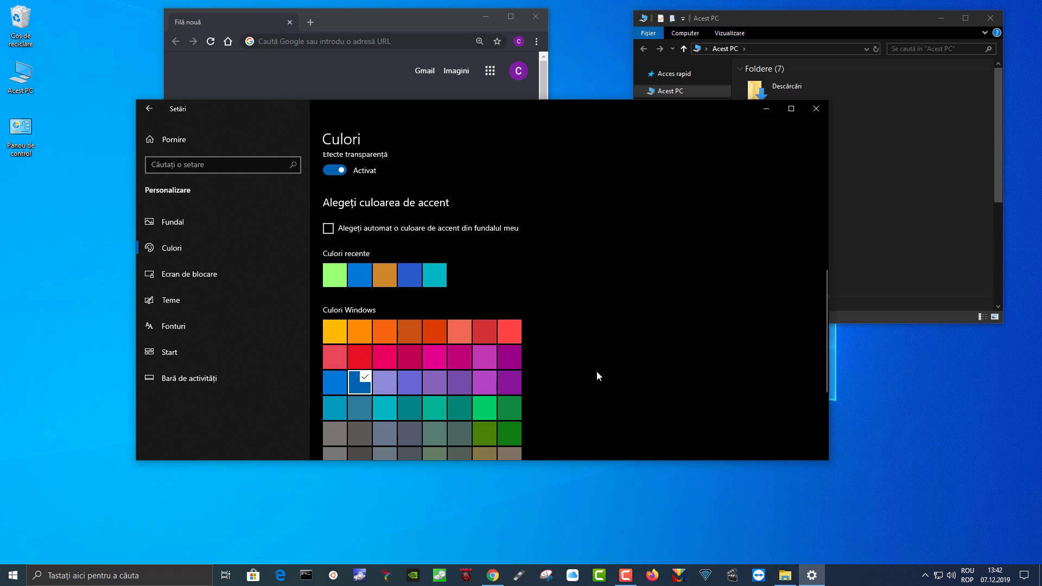
scroll(597, 370, up, 5)
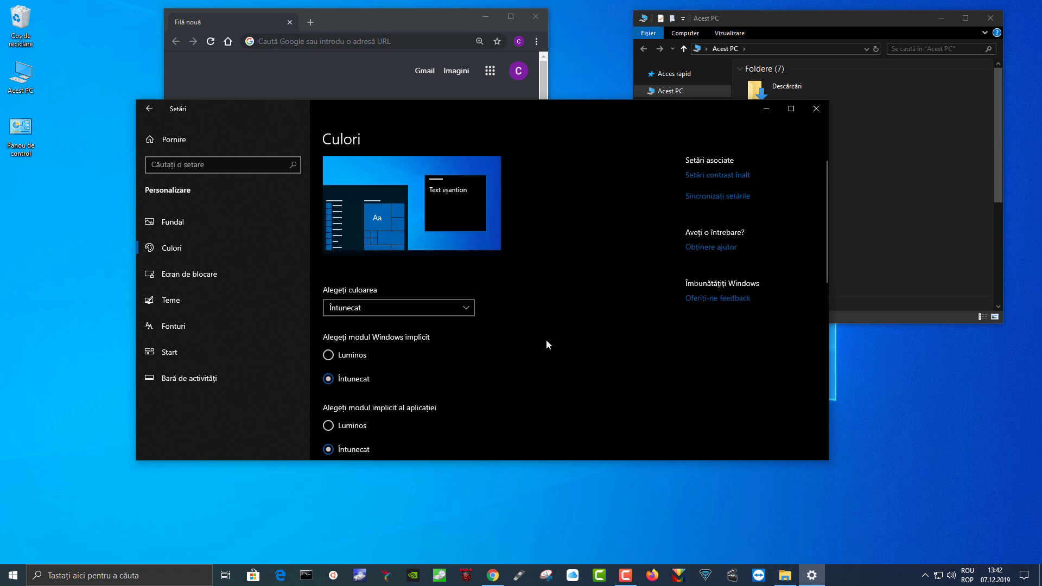
scroll(546, 340, down, 8)
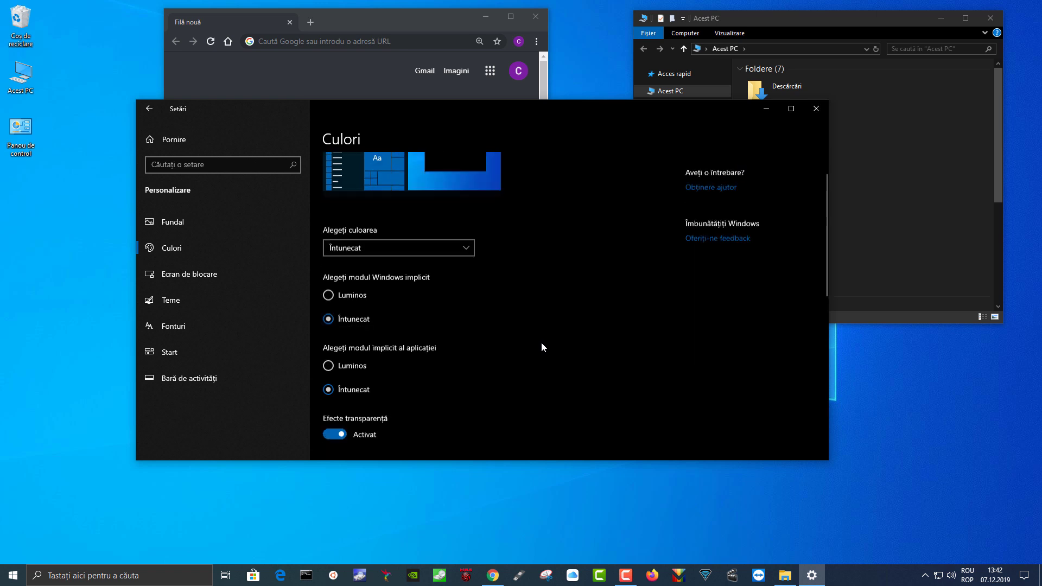
scroll(555, 387, down, 3)
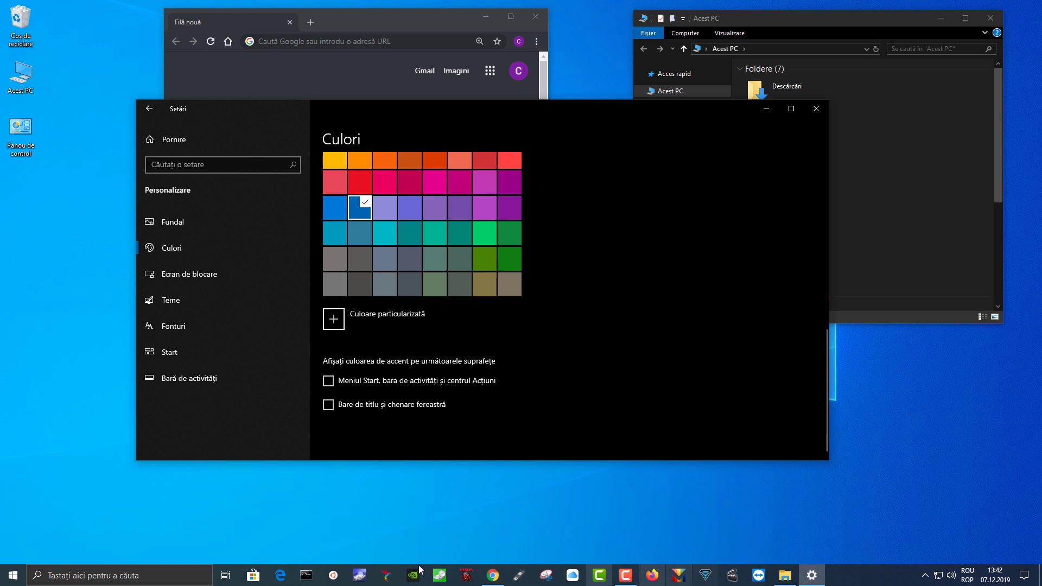
- Turn off the transparency effects and check how the Start menu looks with the chosen accent colour
scroll(447, 327, up, 12)
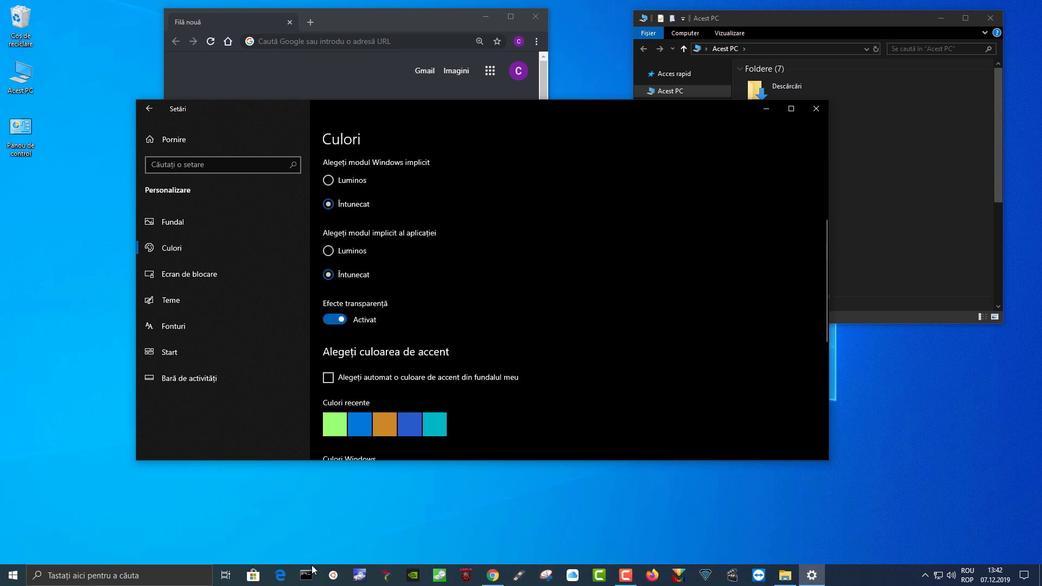
click(333, 322)
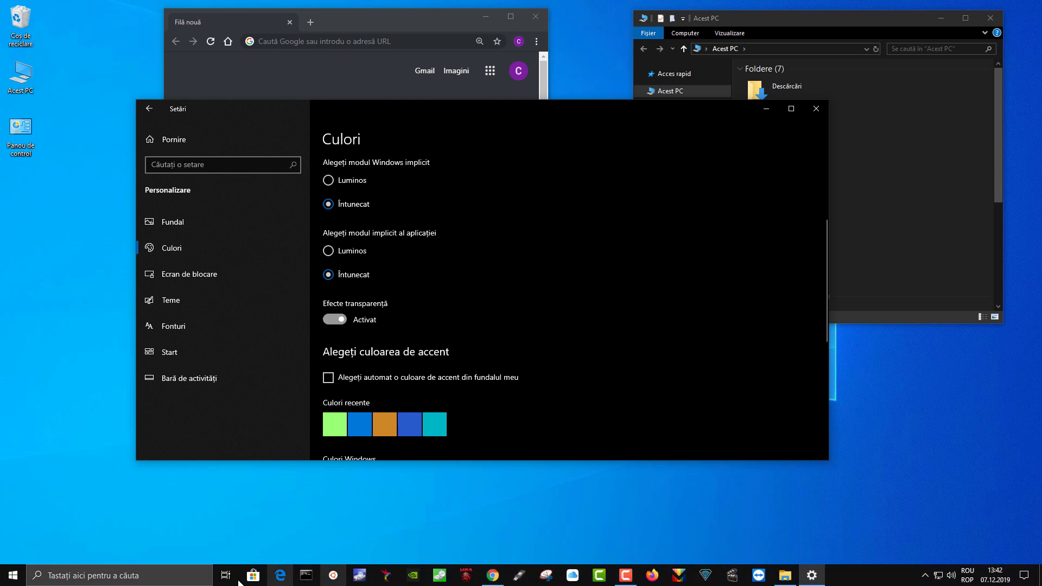
click(12, 575)
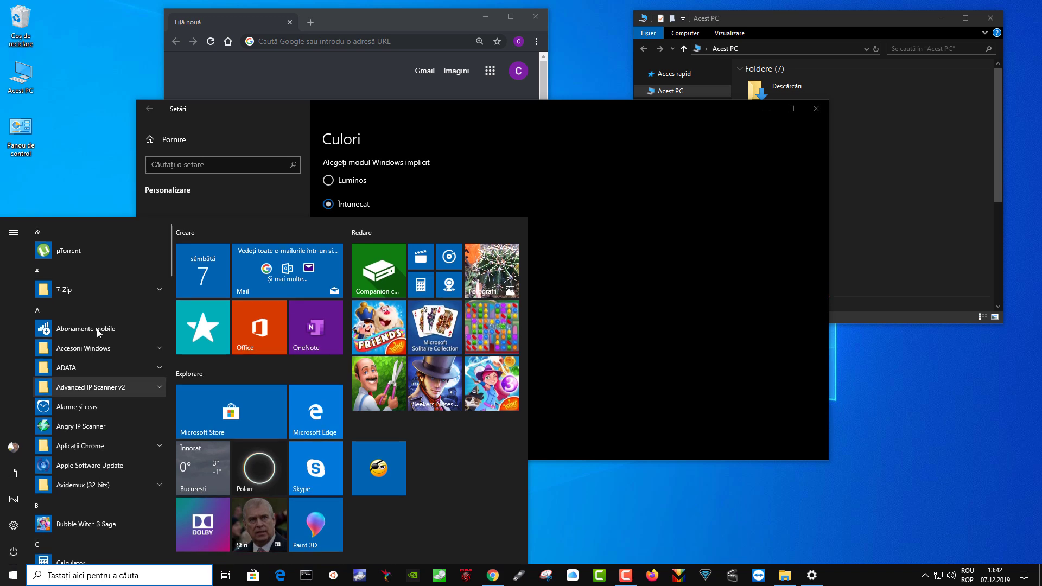
click(577, 487)
- Show the accent colour on the Start menu, taskbar and action centre, comparing the Start menu before and after
scroll(425, 393, down, 5)
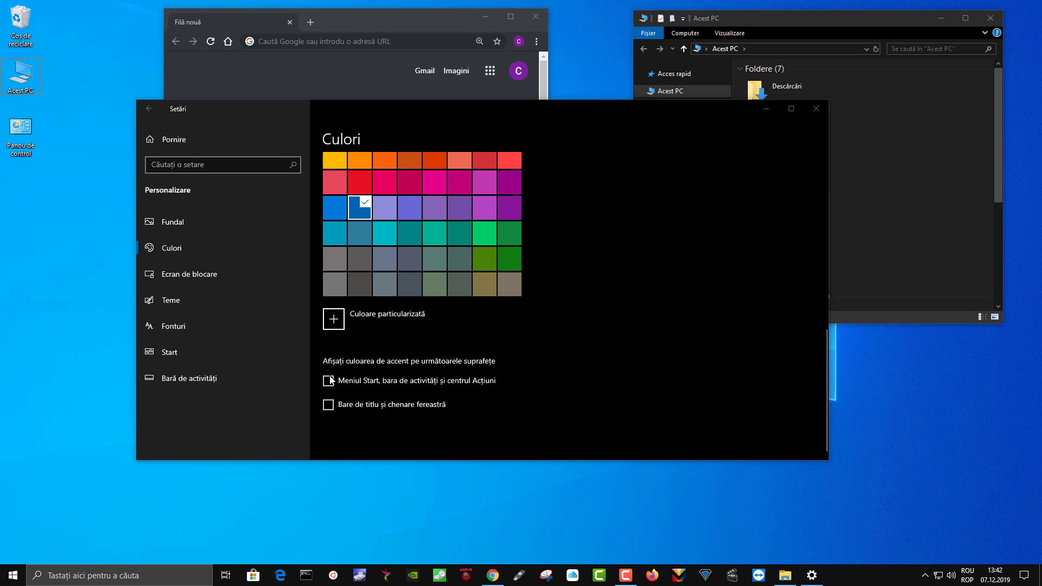
click(13, 576)
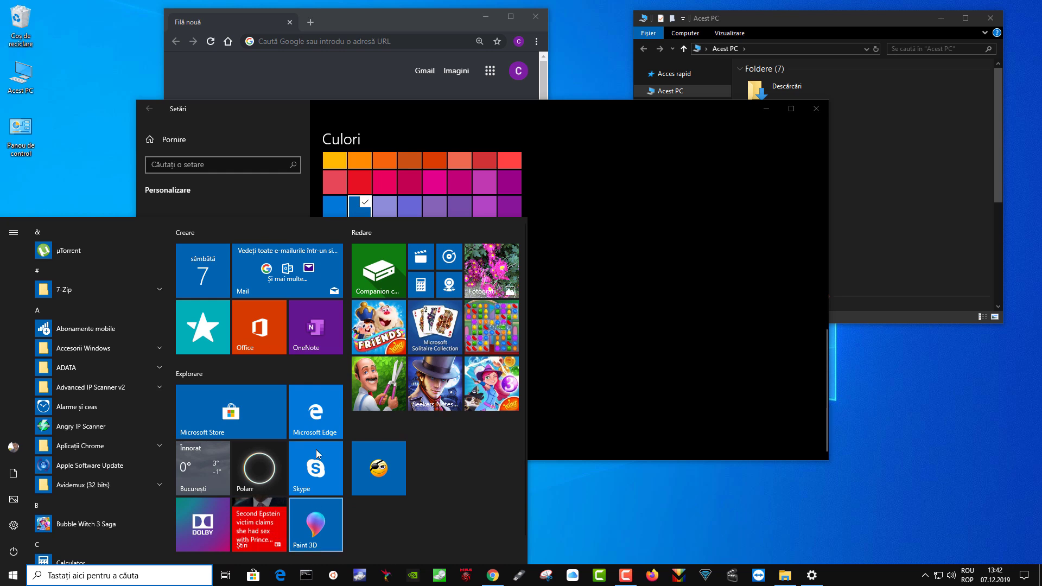
click(624, 419)
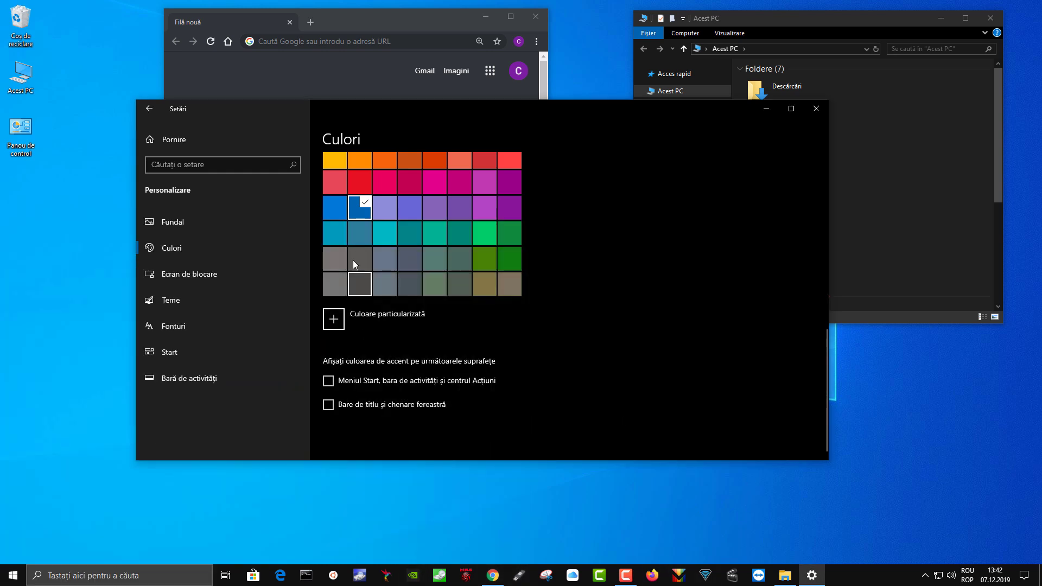
click(330, 380)
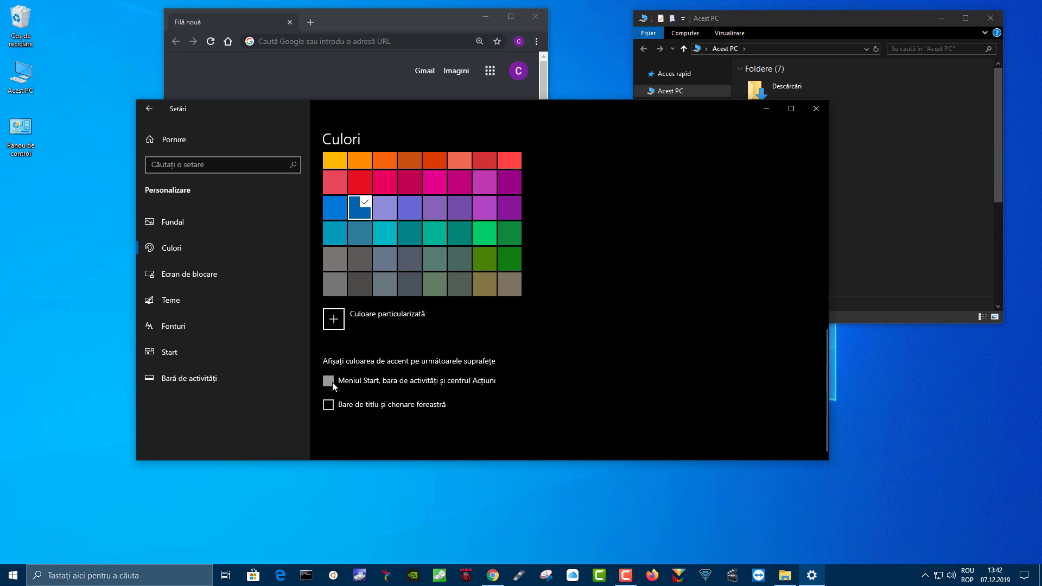
click(13, 575)
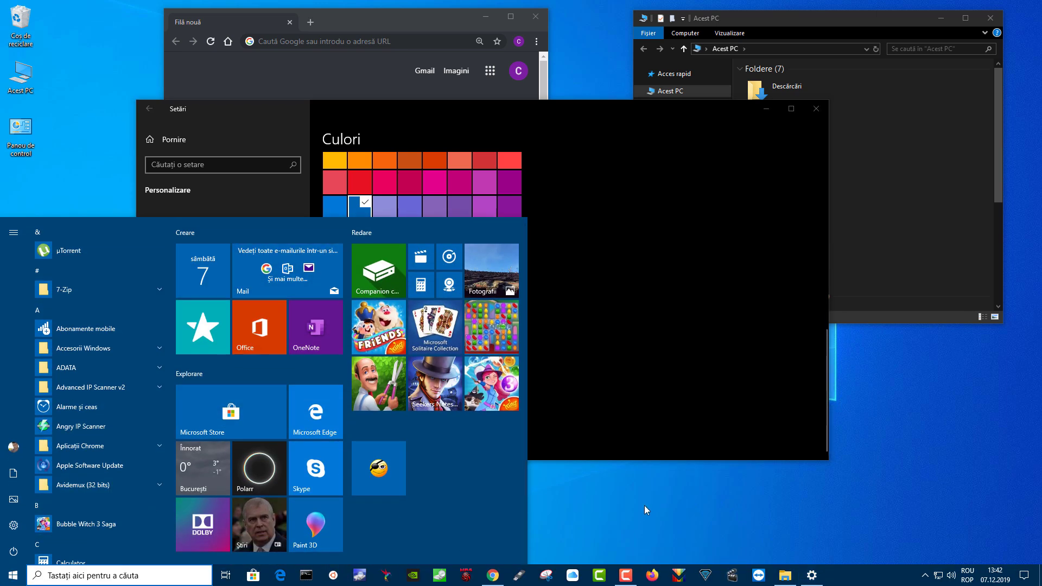
click(586, 497)
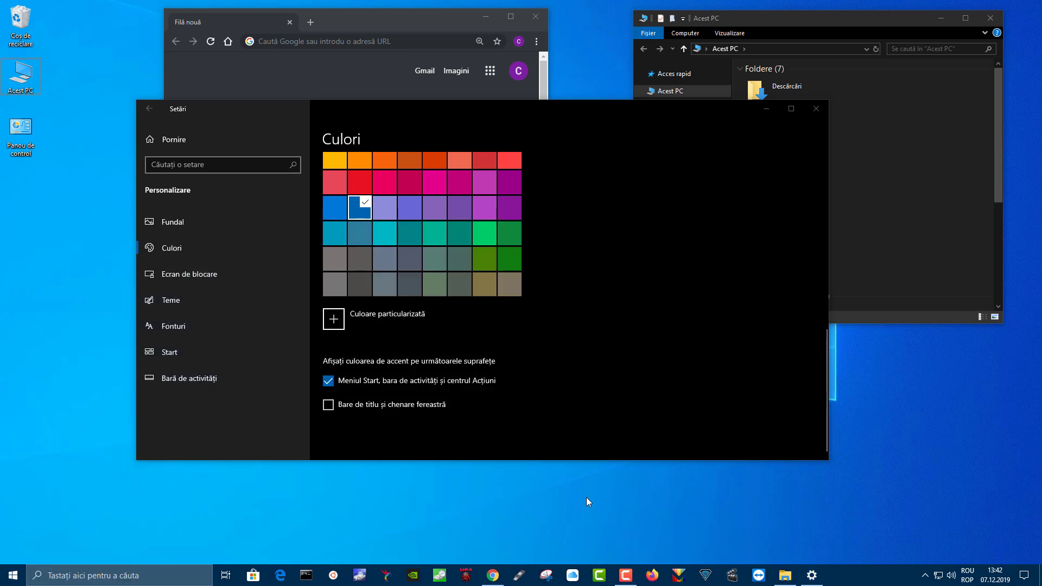
- Show the accent colour on title bars and window borders, and move the File Explorer and Chrome windows to check it
click(328, 406)
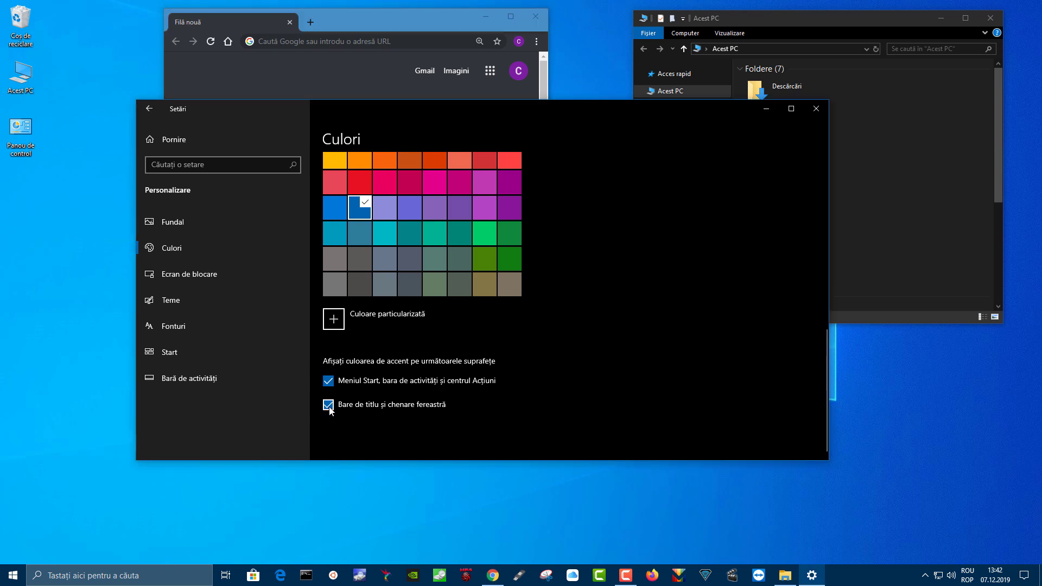
drag(783, 18, 773, 28)
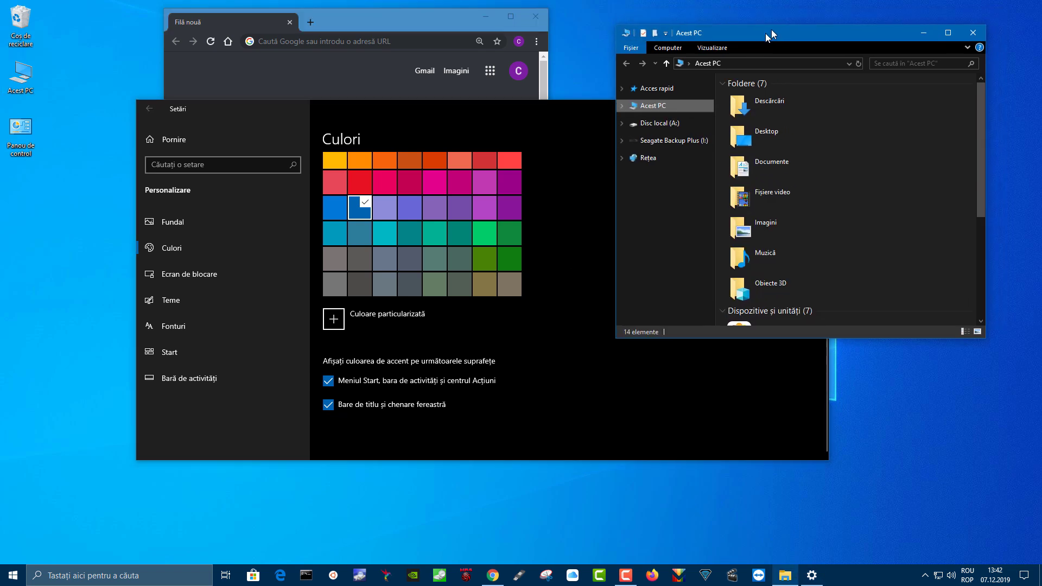
drag(416, 32, 436, 35)
- Stop showing the accent colour on title bars and window borders and on the Start menu, taskbar and action centre
click(328, 410)
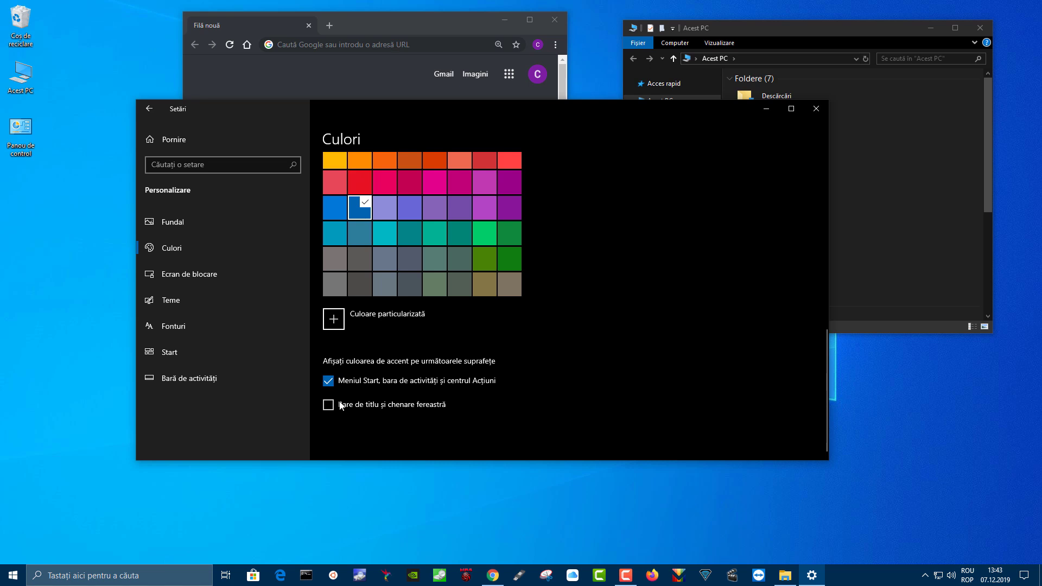
click(332, 383)
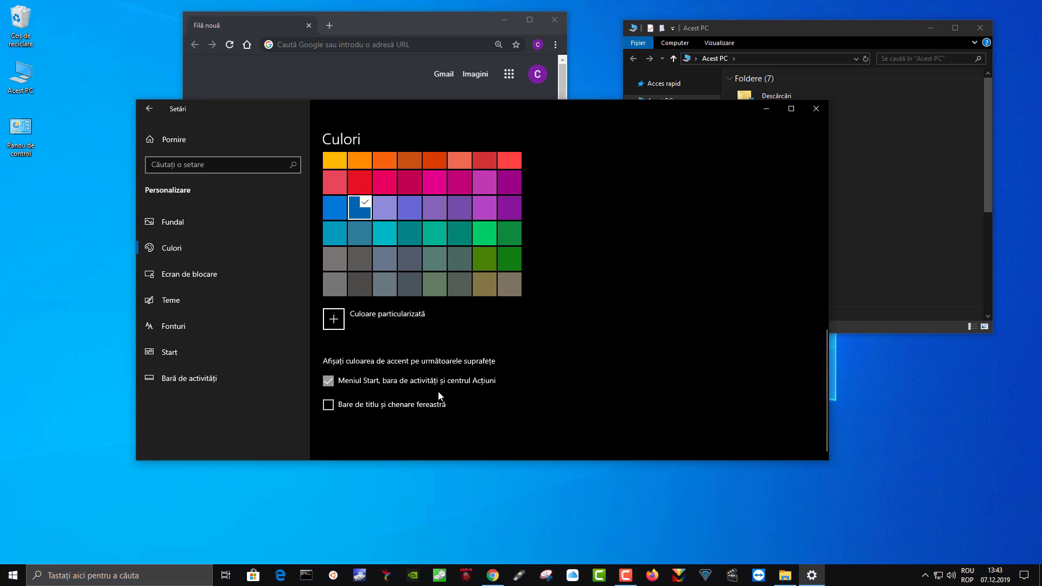
scroll(520, 390, up, 10)
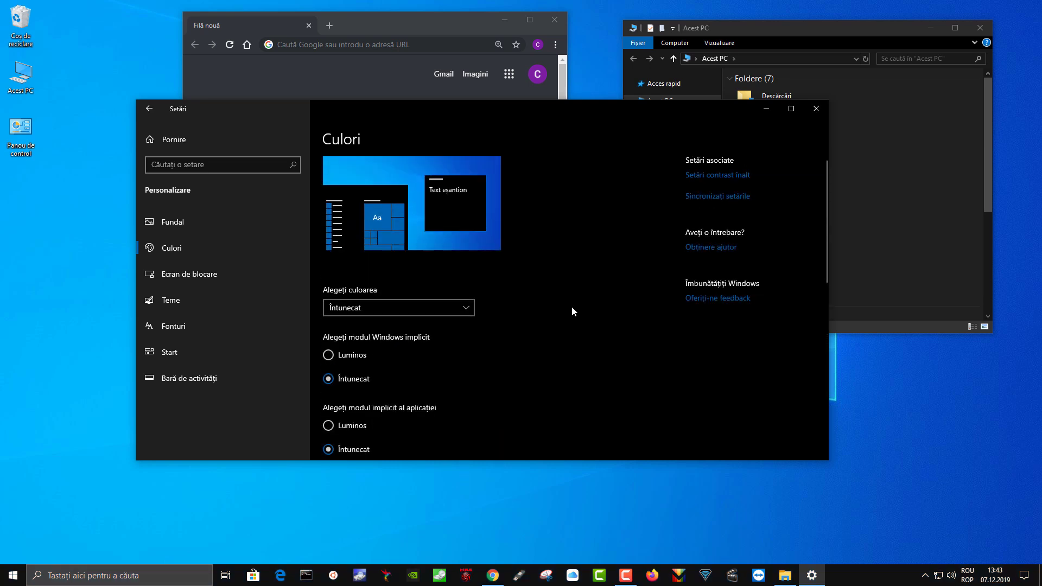
- Move the Settings window lower, switch to Chrome, and search Google for "youtube" in a new tab
drag(560, 113, 543, 144)
click(434, 37)
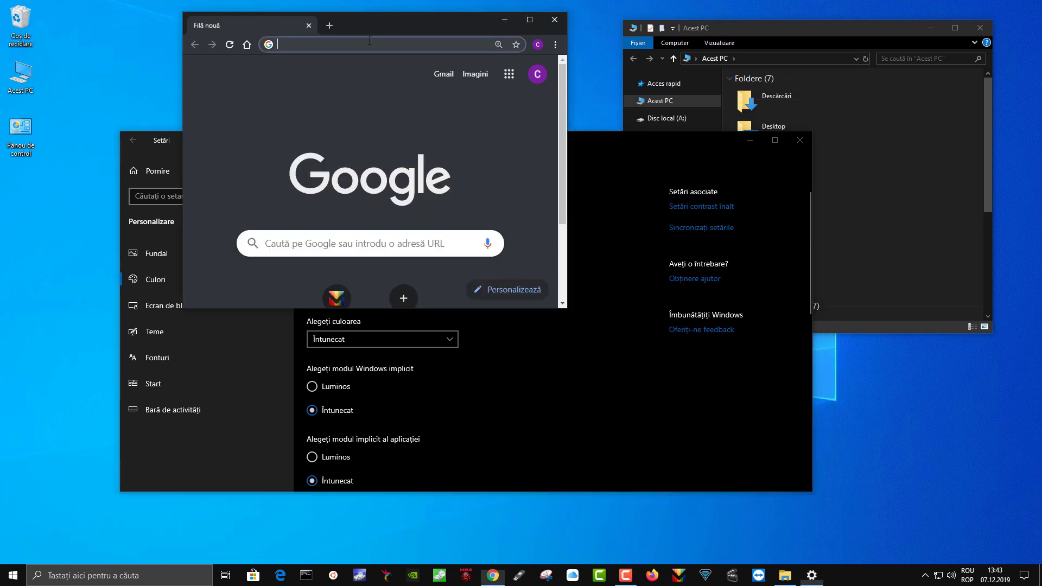
click(329, 25)
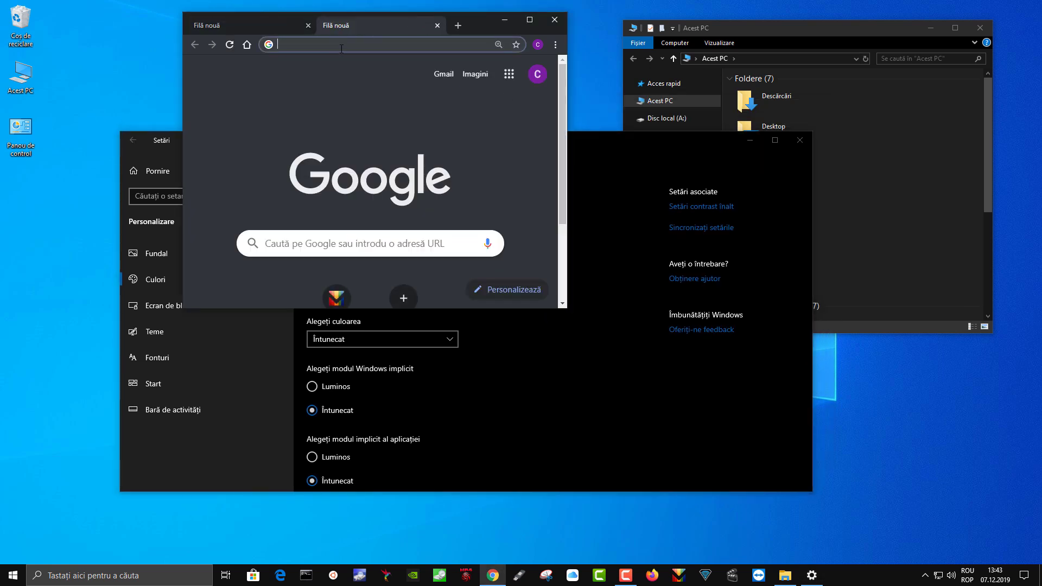
text(youtube.com/watch?v=hKP_tenAM_A)
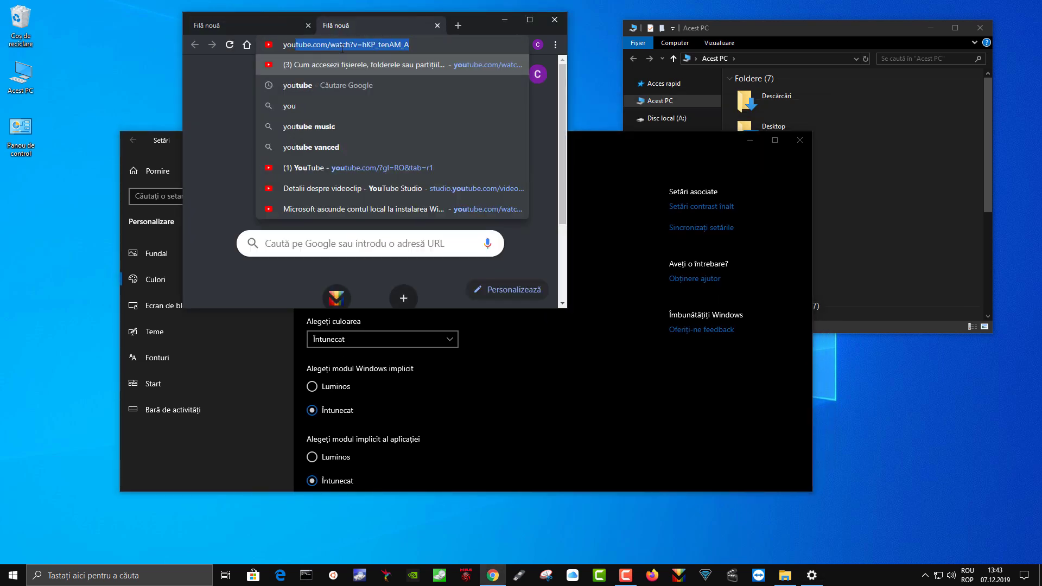
click(335, 85)
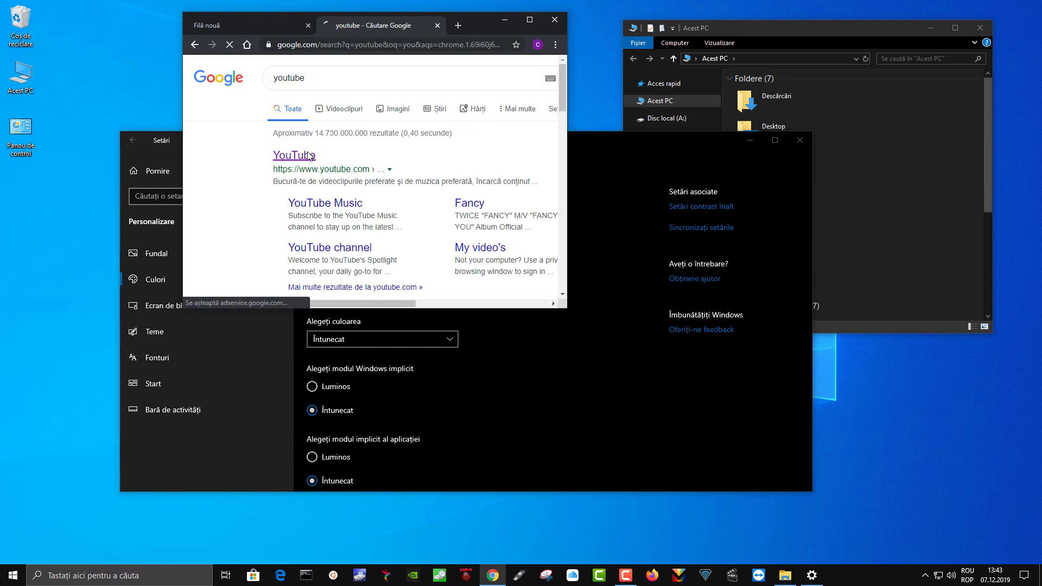
- Open YouTube from the search results and look over its home page's appearance
click(308, 156)
scroll(469, 187, down, 5)
scroll(465, 174, up, 5)
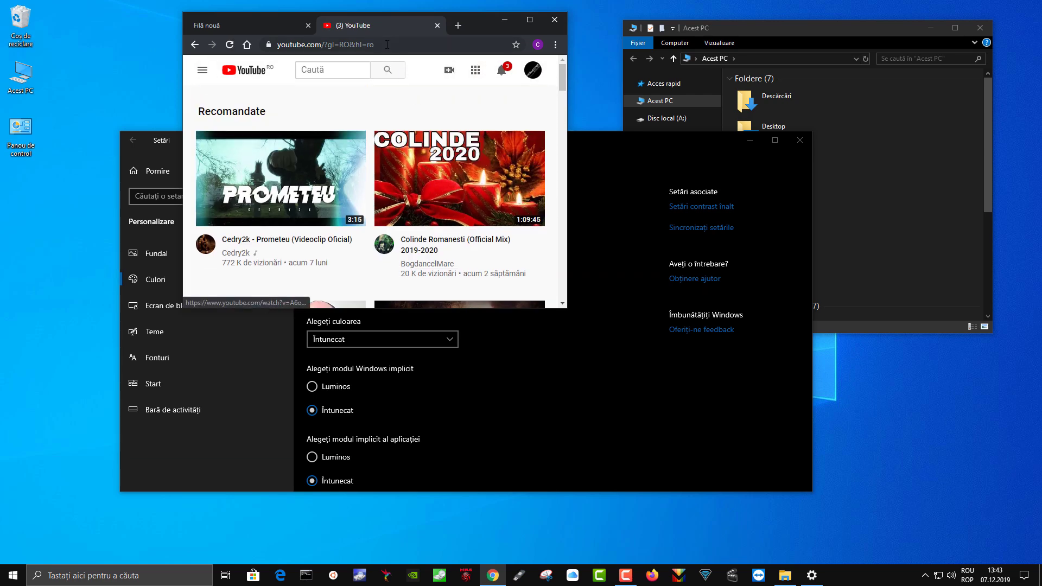
- Open chrome://flags in the current tab and look over the experiments page
click(387, 45)
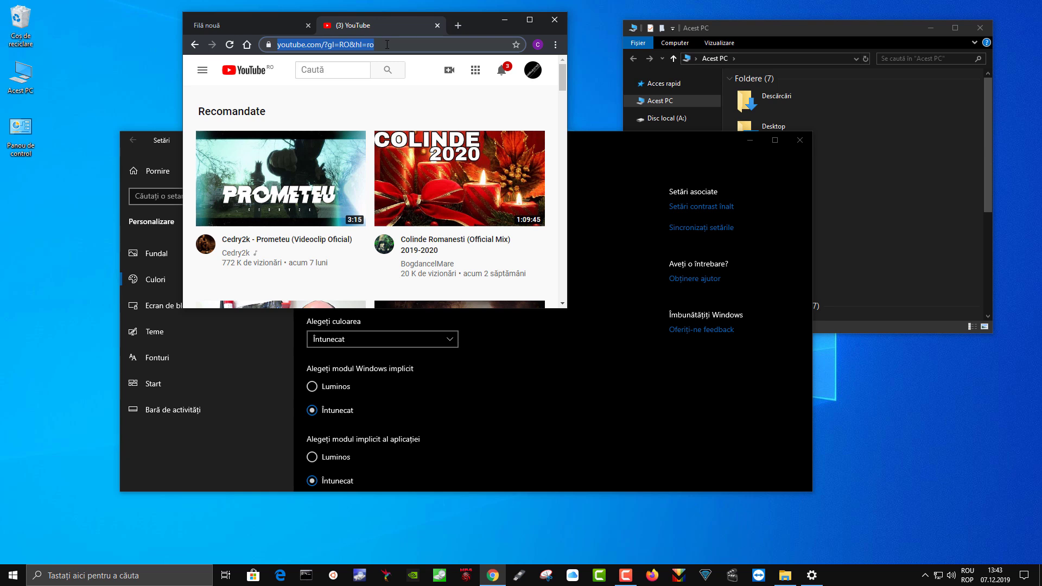
text(chrome)
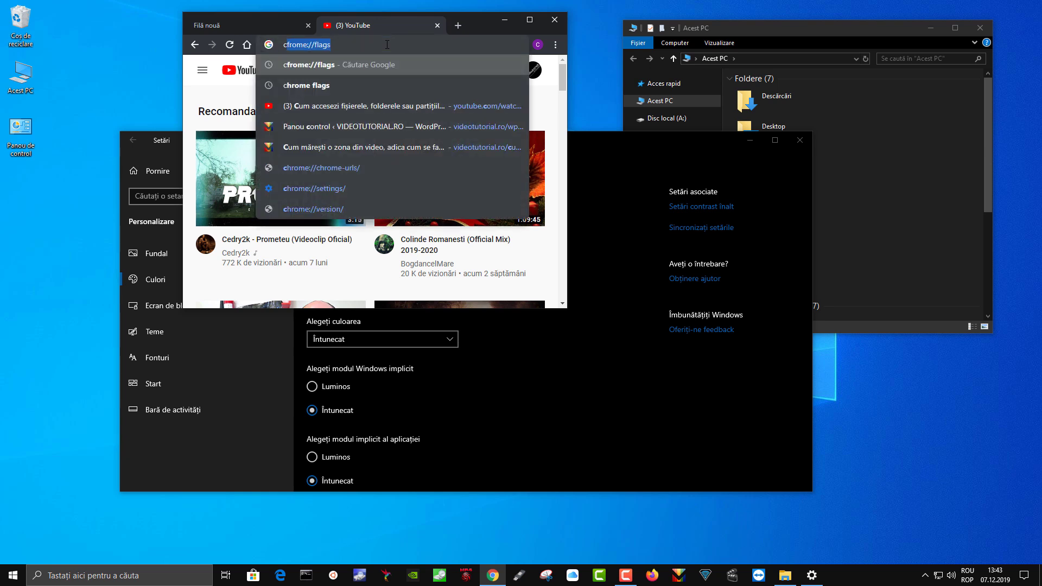
key(BackSpace)
key(BackSpace)
text(:)
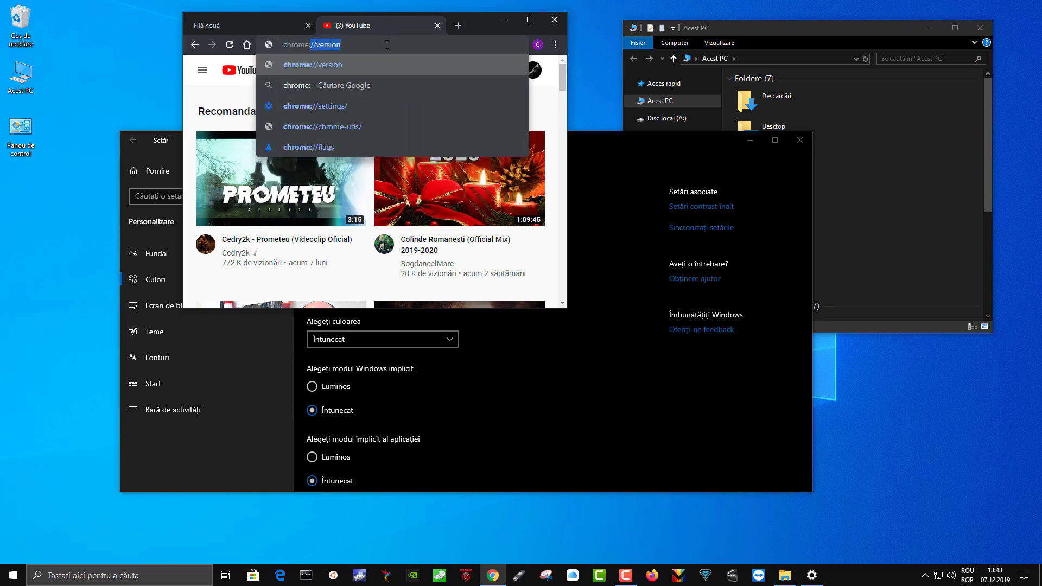
text(//)
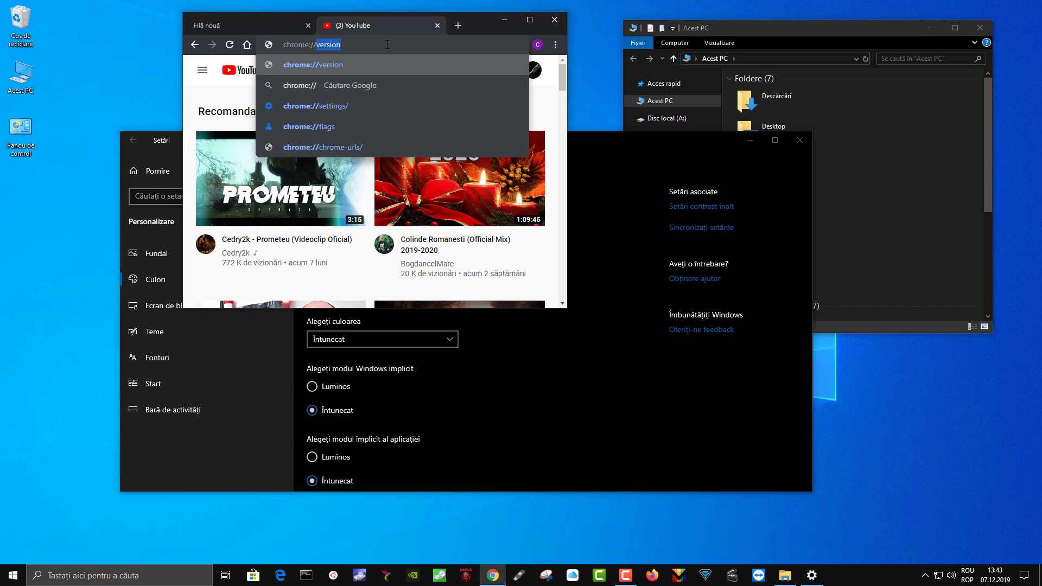
text(flags)
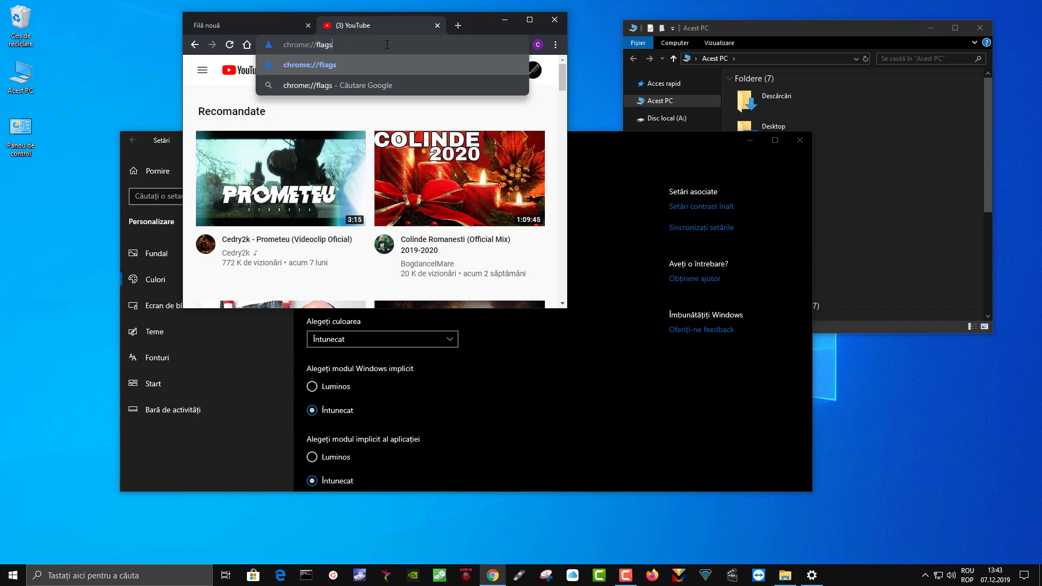
key(Return)
scroll(390, 256, down, 5)
scroll(296, 109, up, 5)
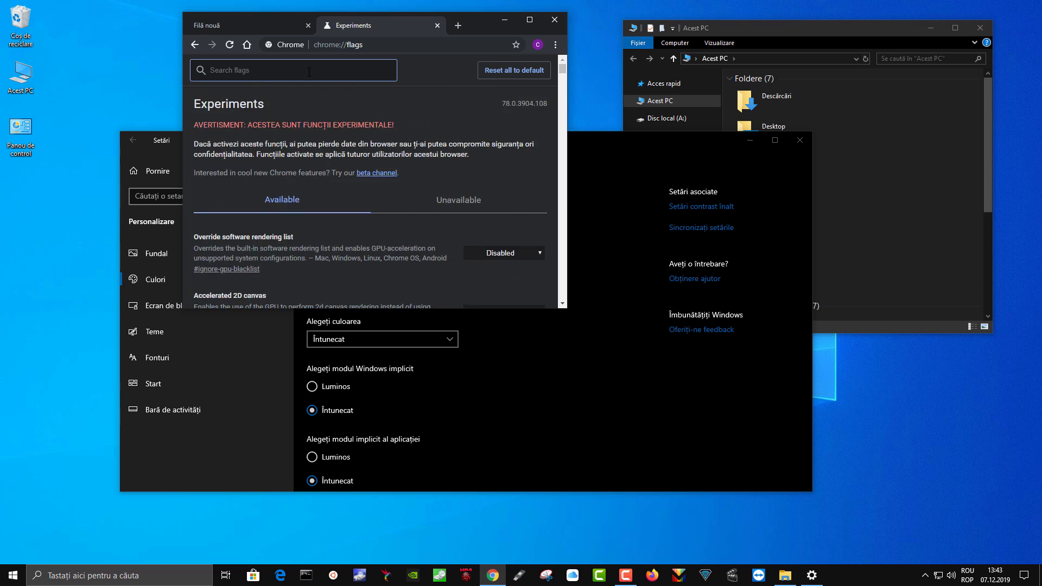
- Search the flags for "dark" and set Force Dark Mode for Web Contents to Enabled
text(dark)
right_click(308, 68)
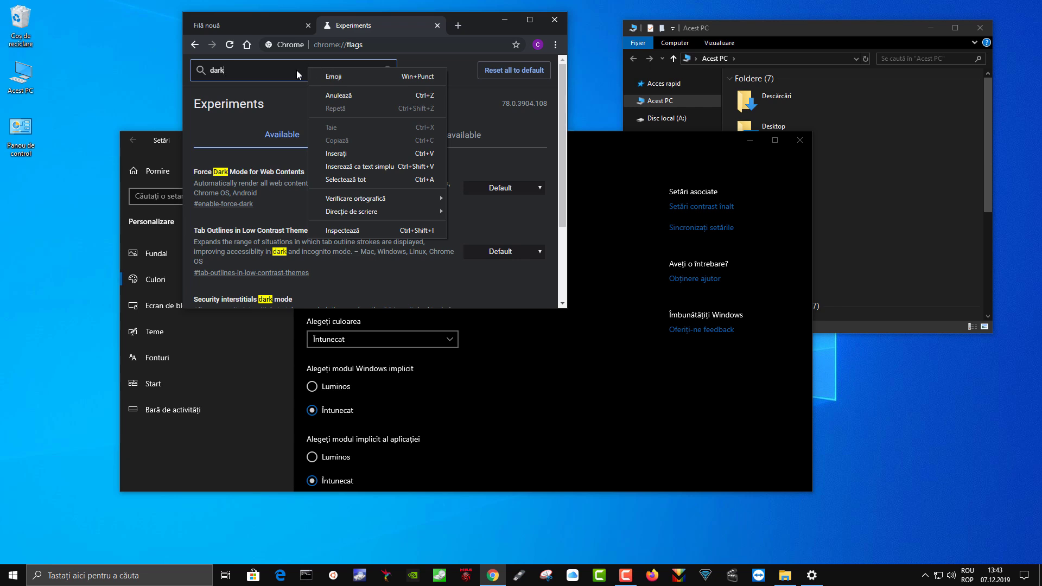
click(294, 70)
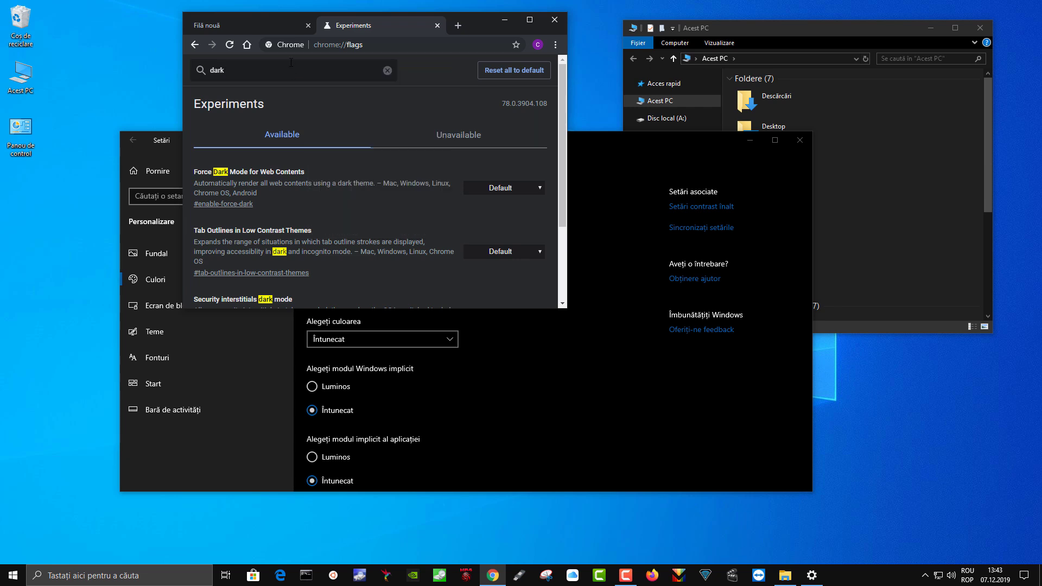
scroll(331, 217, down, 2)
scroll(289, 201, up, 2)
click(524, 188)
click(510, 208)
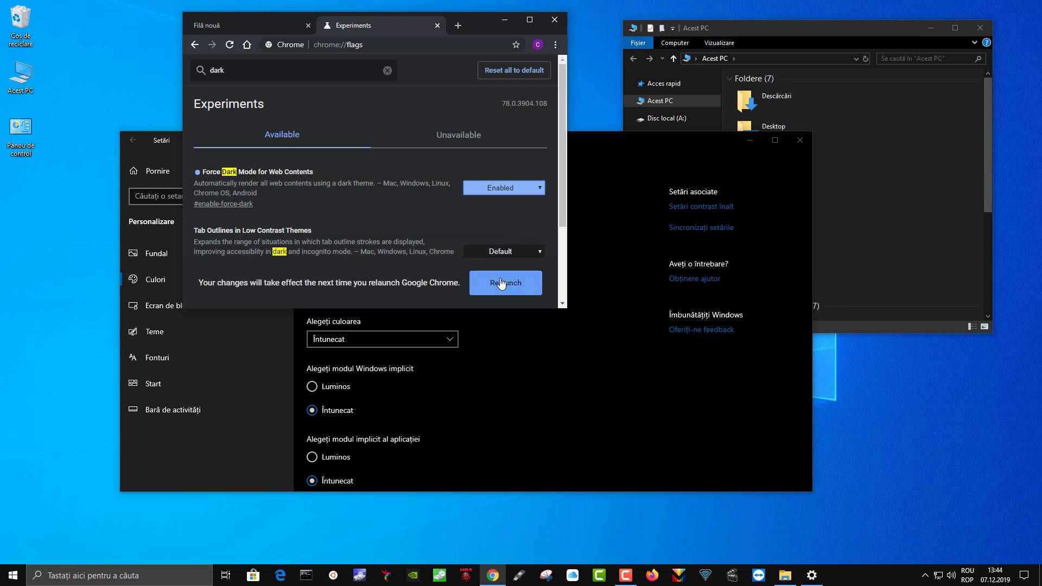
- Check the new tab page, return to the experiments, and relaunch Chrome to apply the flag change
click(252, 22)
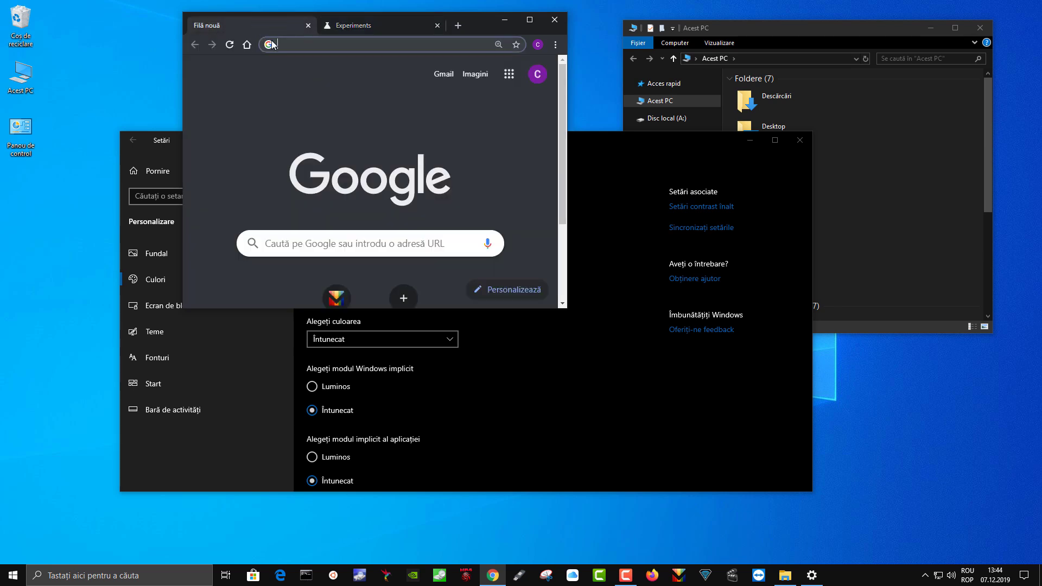
click(356, 34)
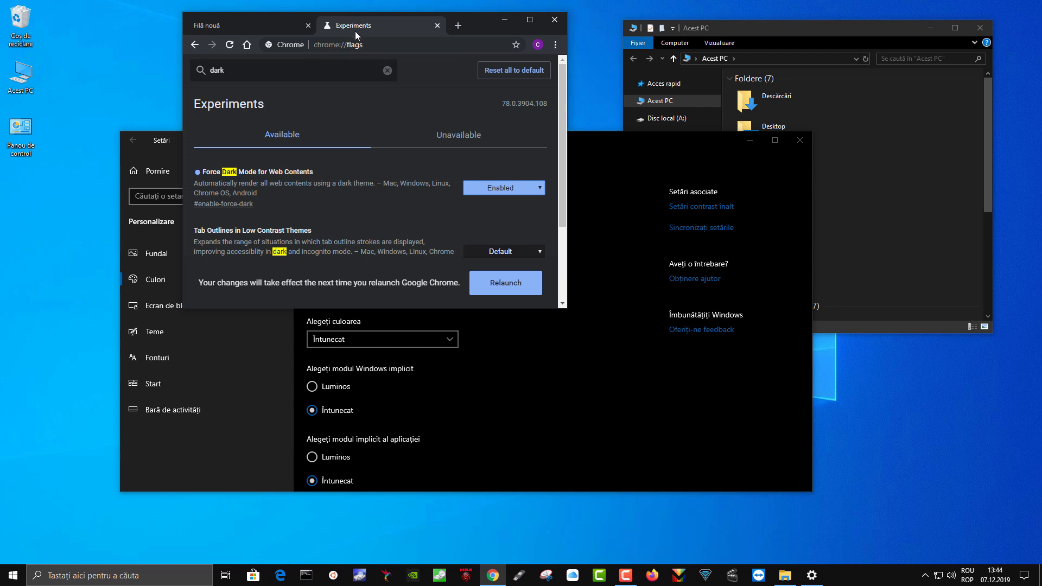
click(511, 289)
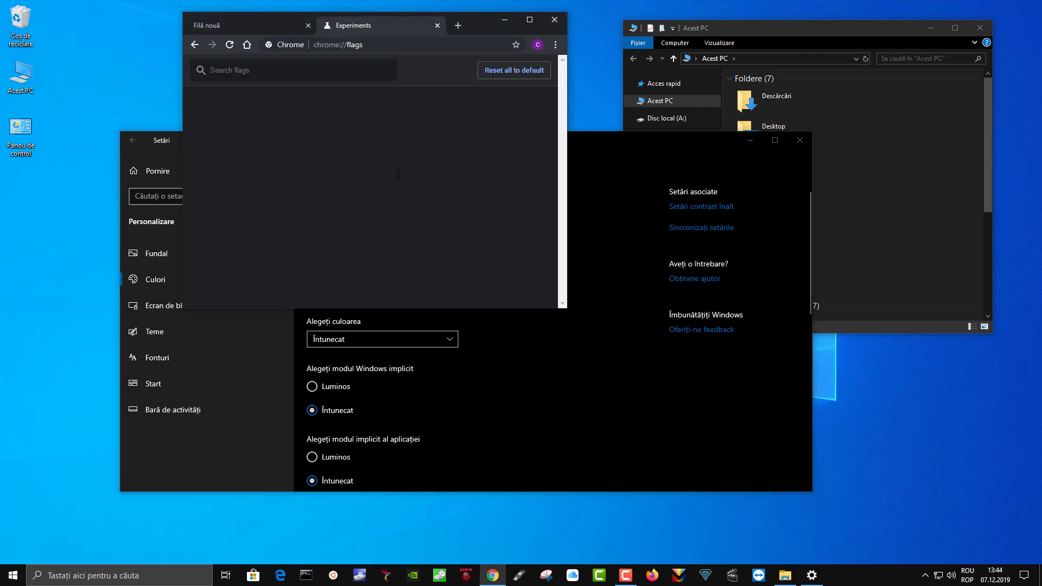
- Go back to the YouTube home page and examine how it renders with forced dark mode
click(196, 46)
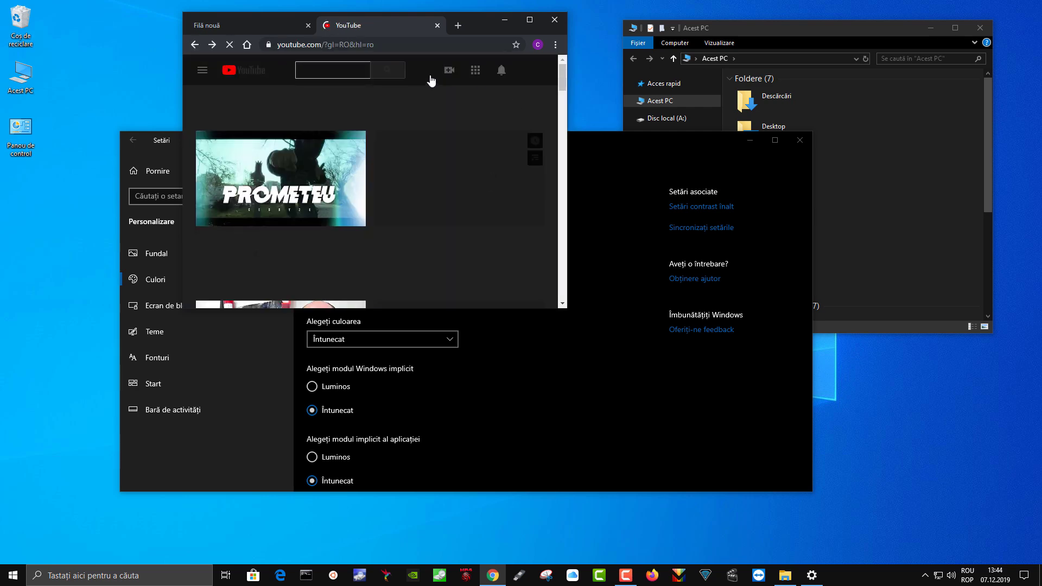
scroll(445, 190, down, 3)
scroll(445, 190, up, 3)
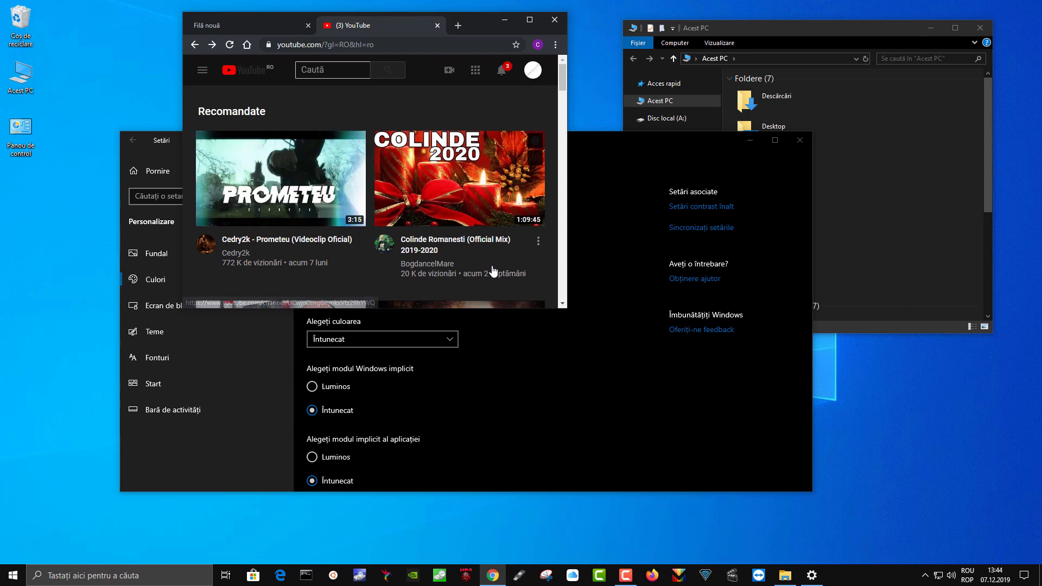
scroll(495, 266, down, 1)
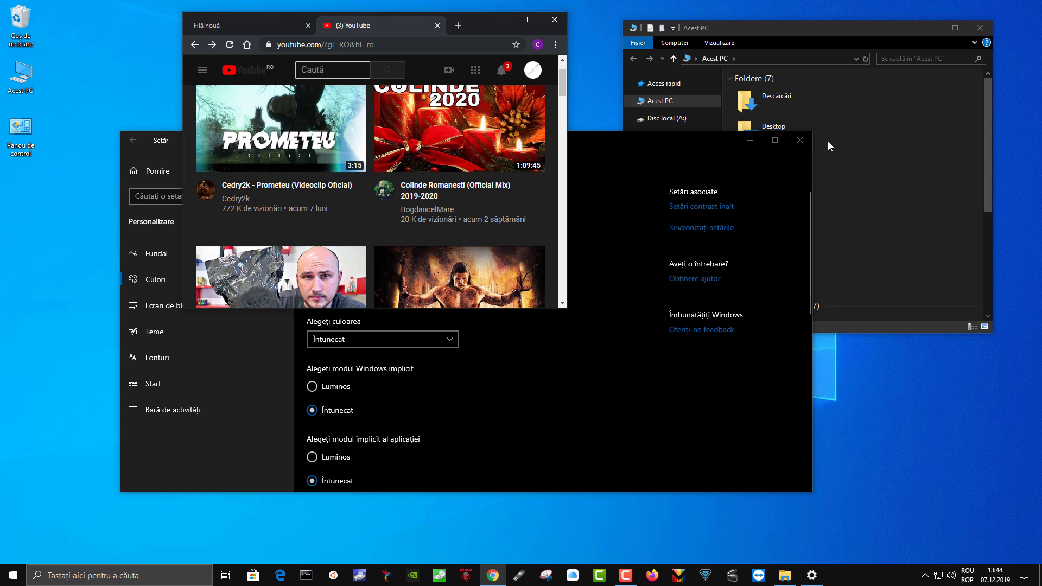
- Nudge the File Explorer window aside, switch to Microsoft Edge, un-maximize its window, and make it smaller over the other windows
drag(875, 22, 851, 20)
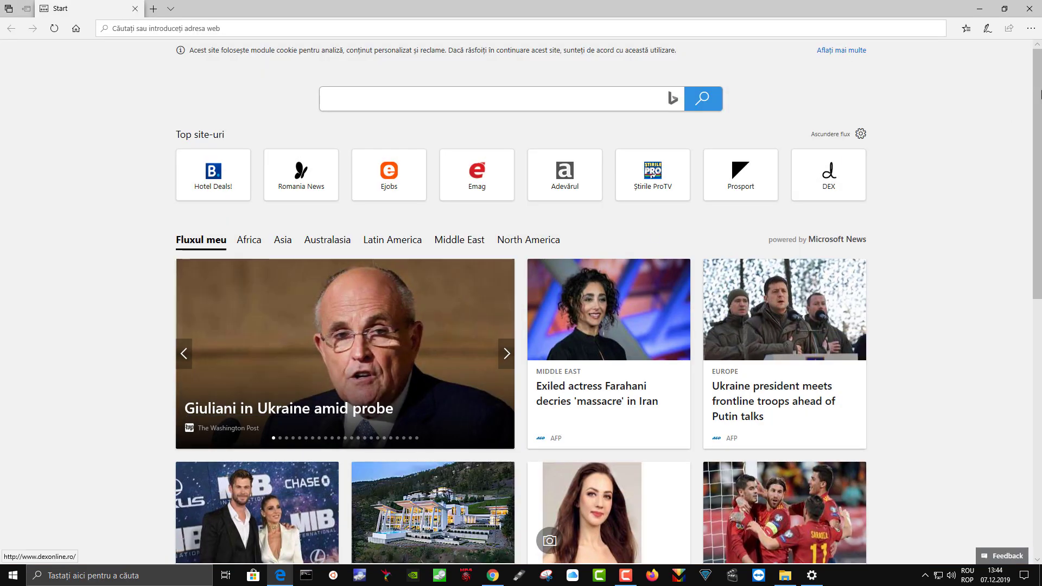
click(1004, 9)
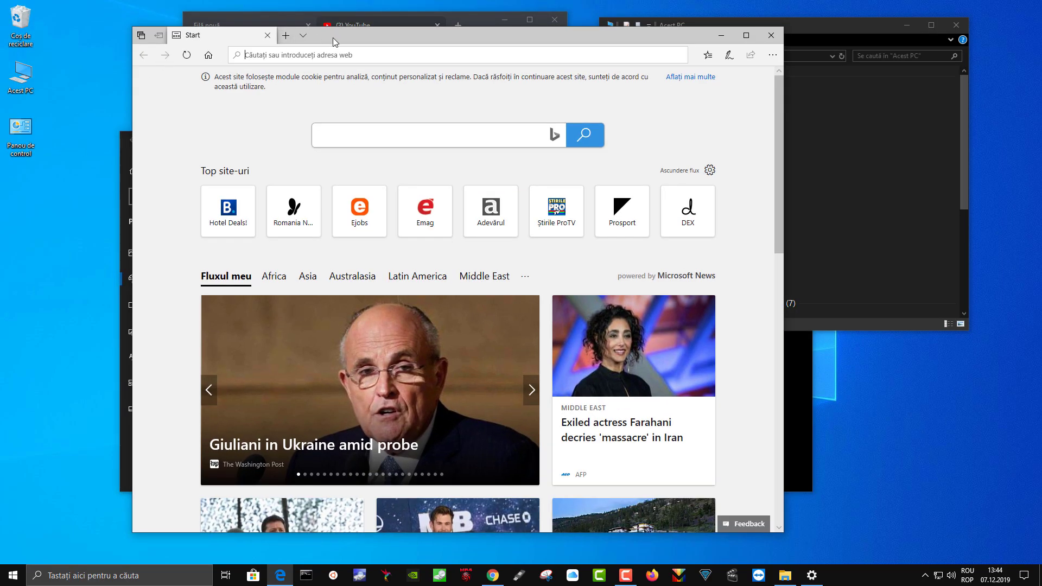
drag(332, 39, 292, 37)
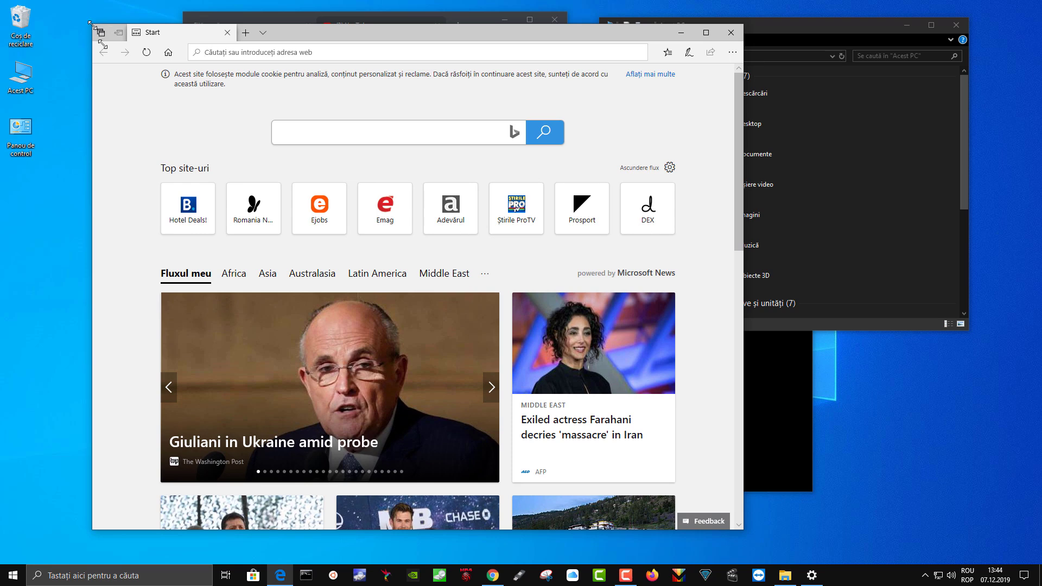
drag(90, 23, 151, 132)
drag(397, 142, 337, 53)
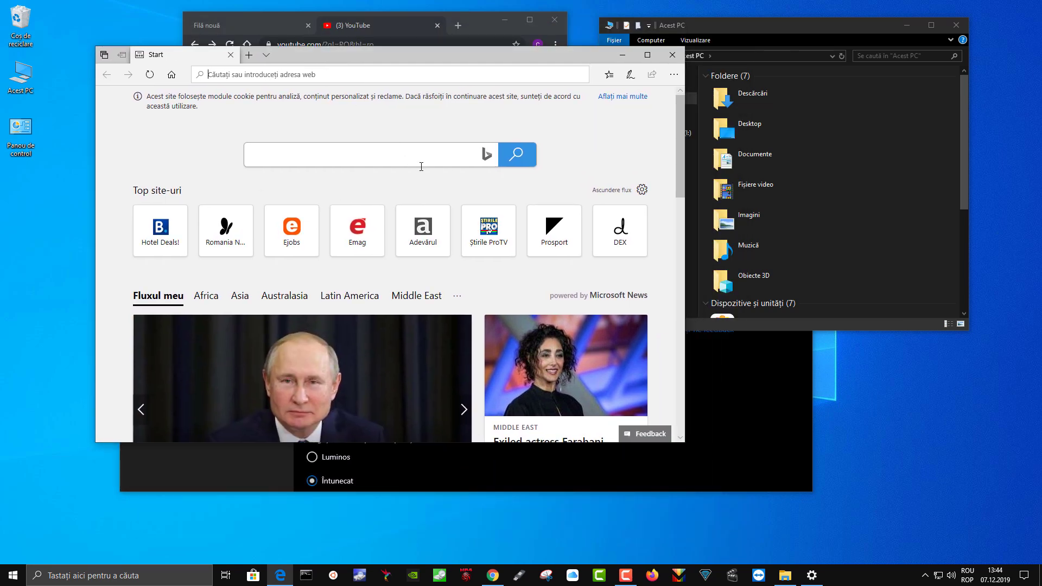
- Set the Microsoft Edge theme to Întunecat in its general settings and return to the start page
click(674, 76)
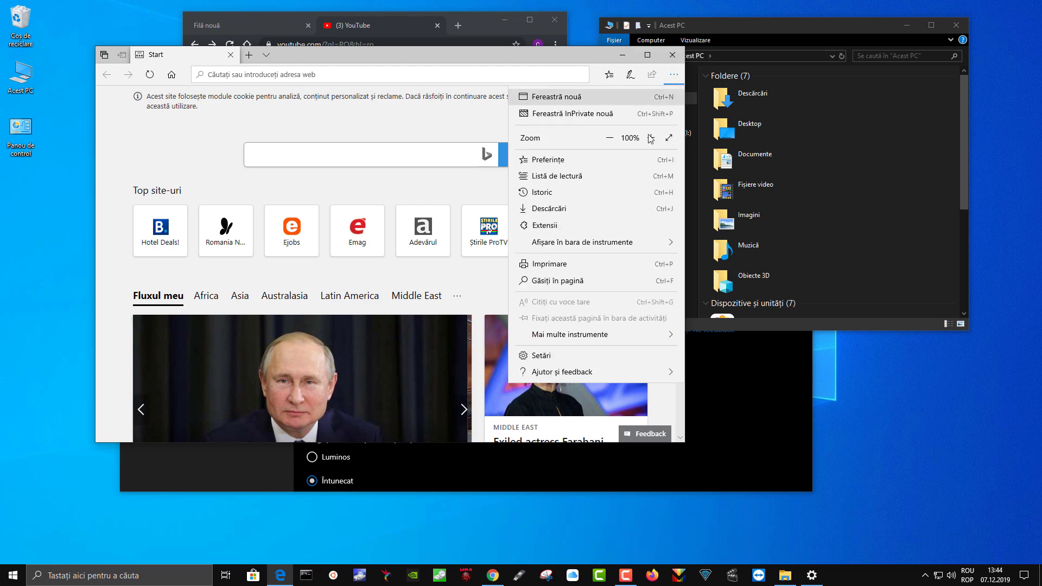
click(559, 356)
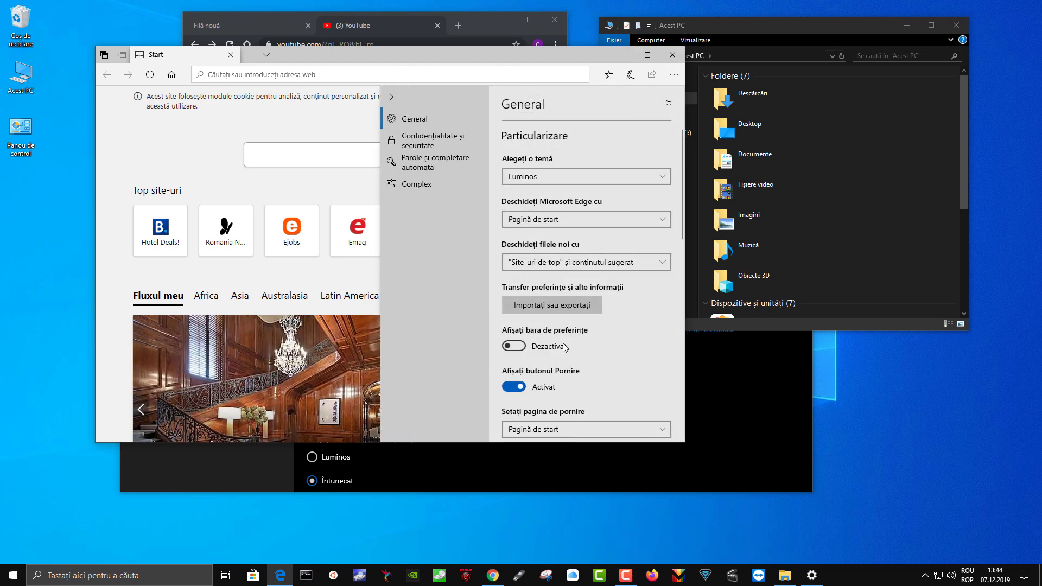
click(566, 180)
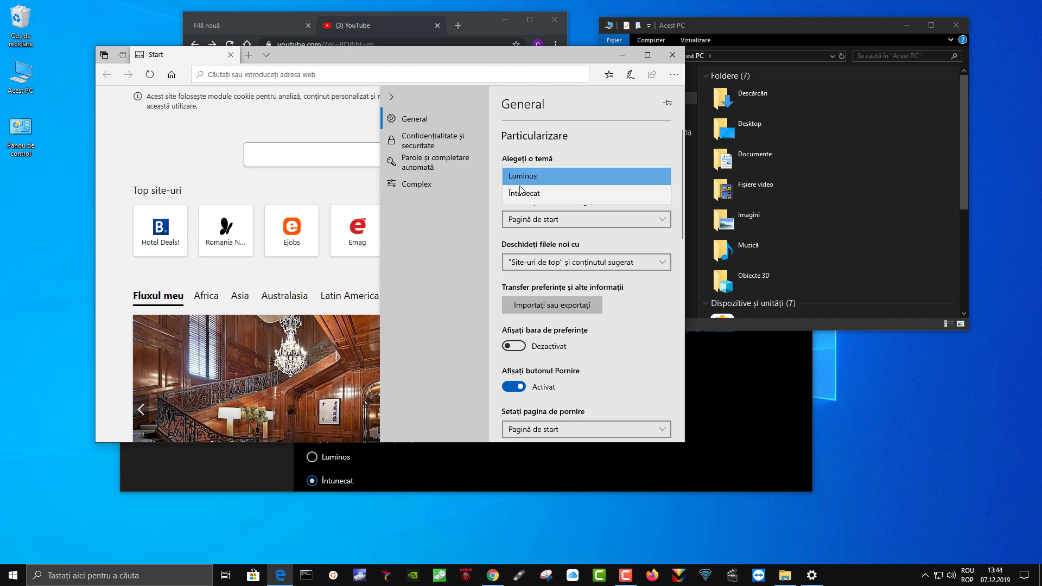
click(521, 193)
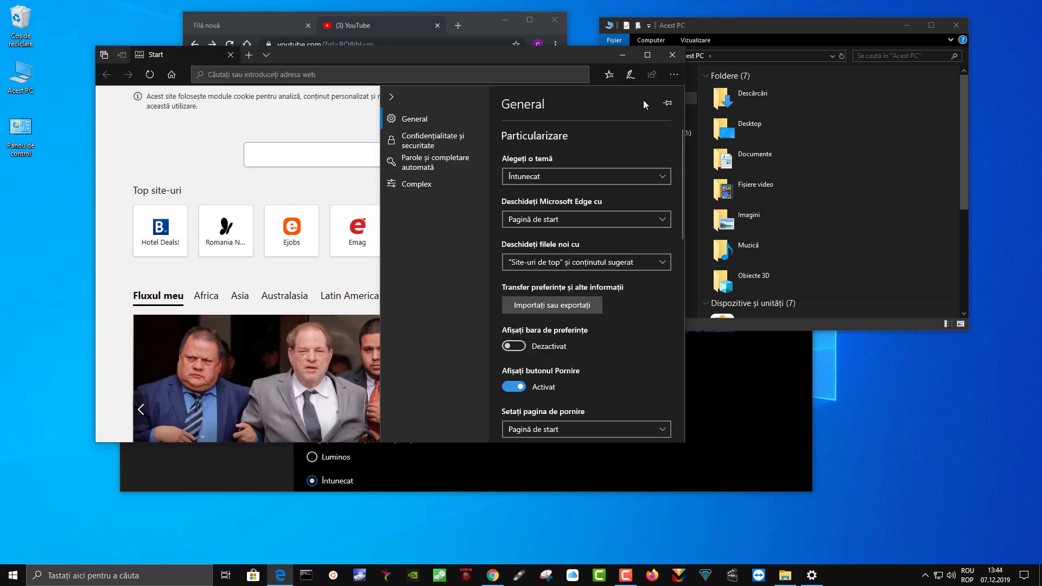
click(674, 74)
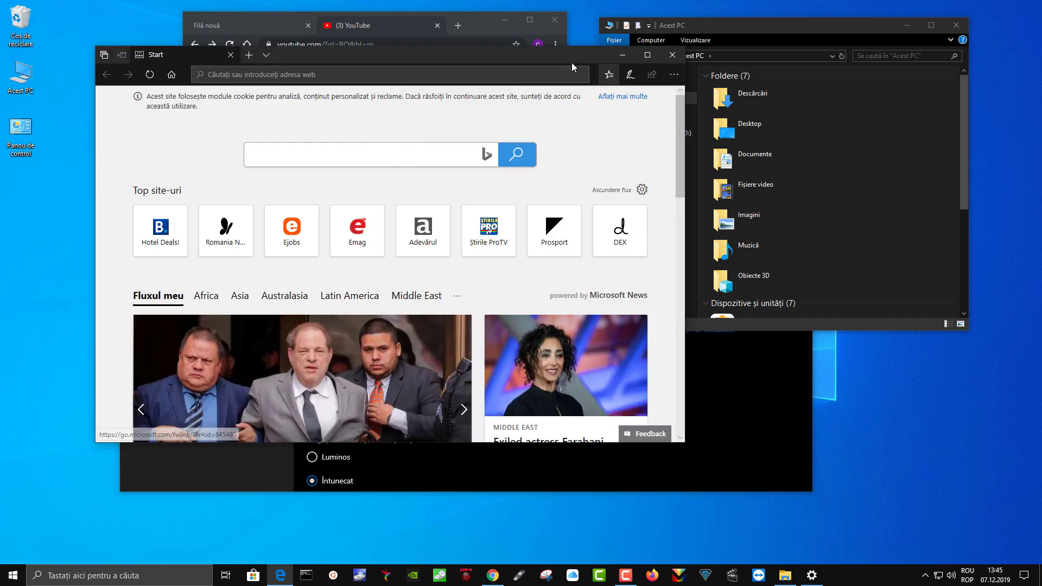
click(674, 75)
key(Escape)
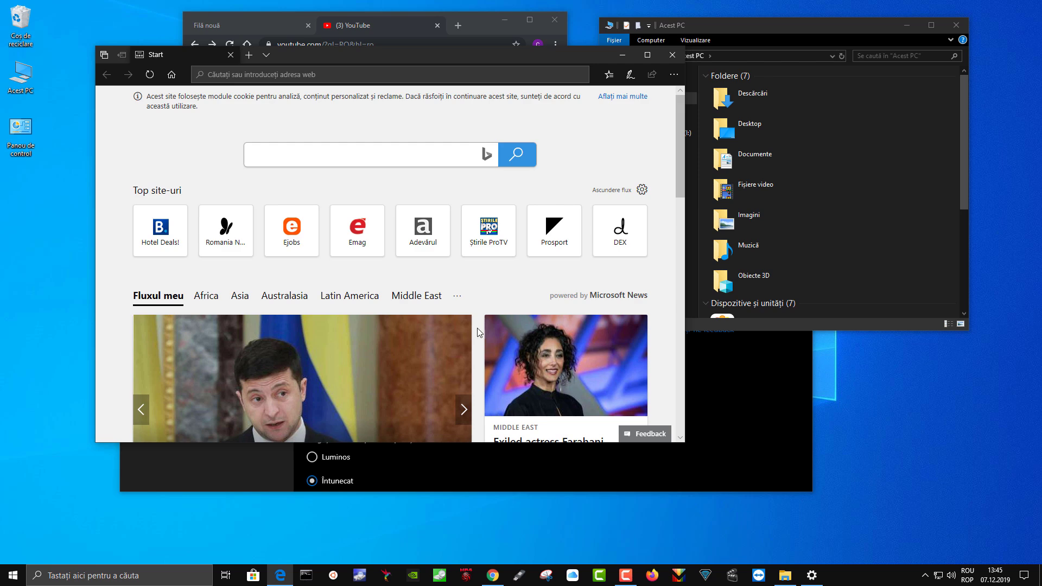
- Open the "Exiled actress Farahani decries 'massacre' in Iran" article in a new Edge tab and copy its address
scroll(496, 294, down, 2)
middle_click(554, 342)
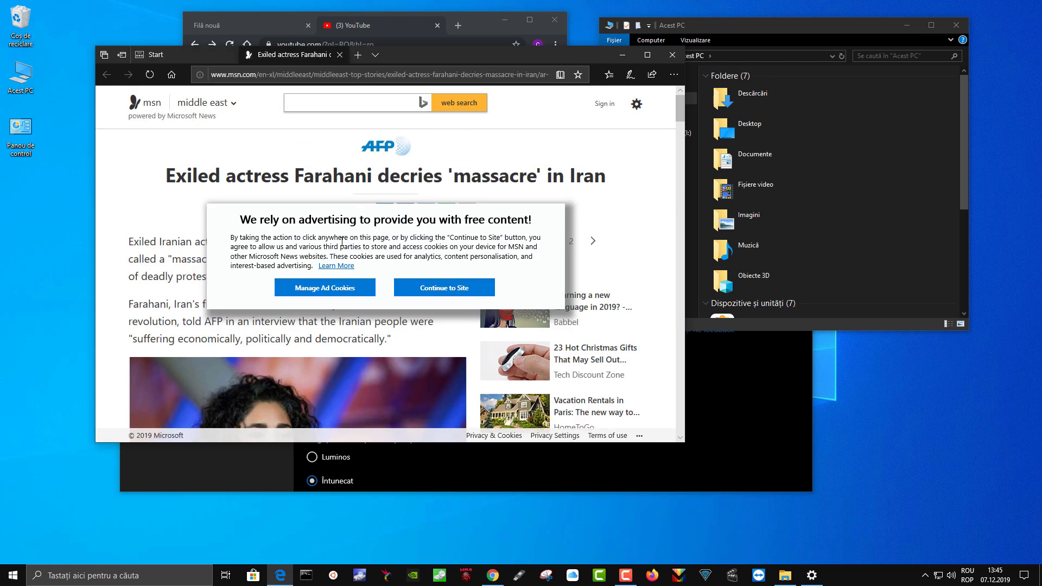
click(261, 74)
right_click(240, 74)
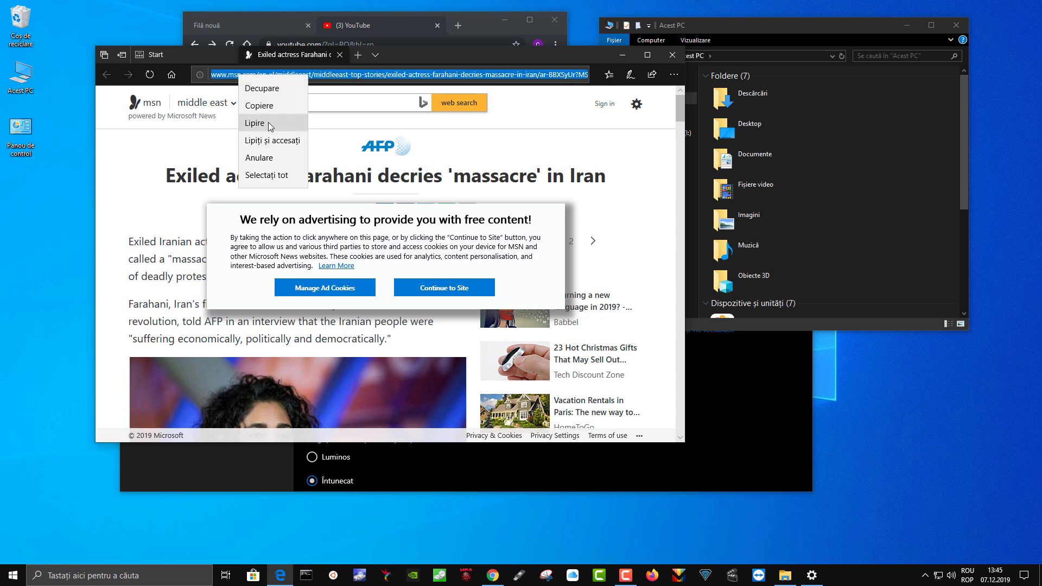
click(264, 106)
- Switch to Chrome, open the copied article address in a new tab, and continue past the cookie notice
click(456, 26)
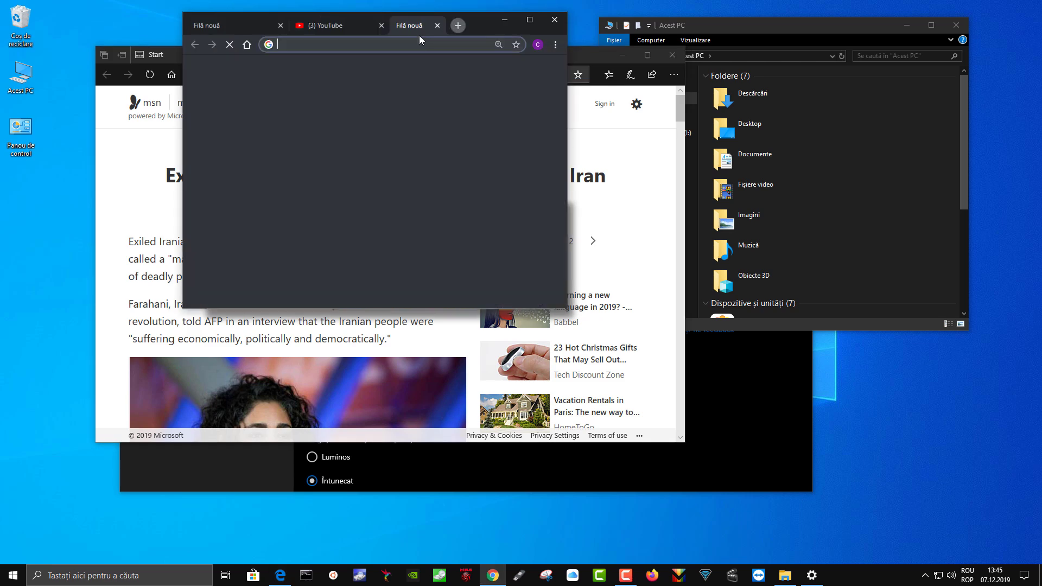
right_click(407, 44)
click(422, 126)
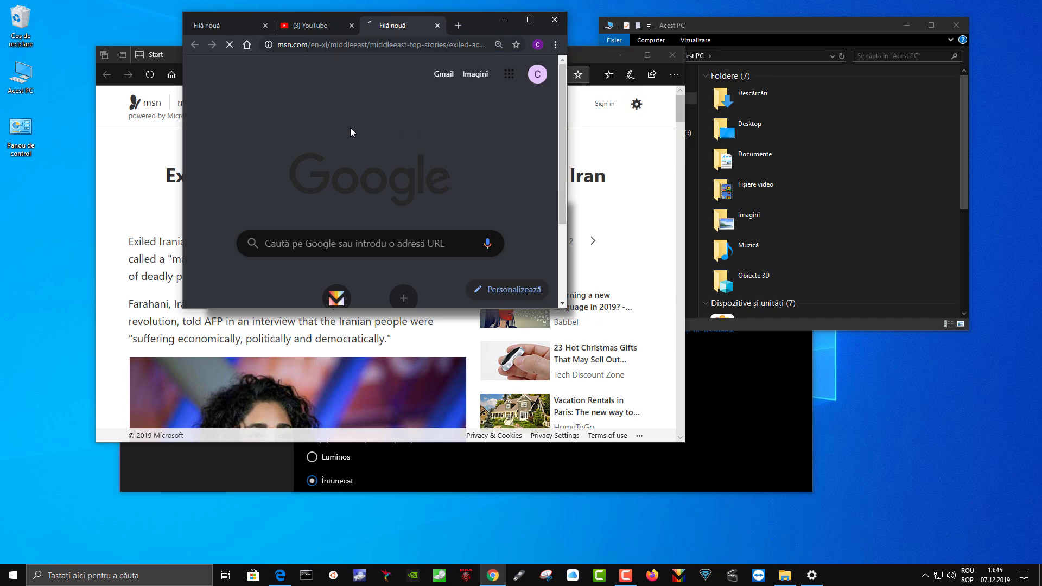
scroll(330, 236, down, 5)
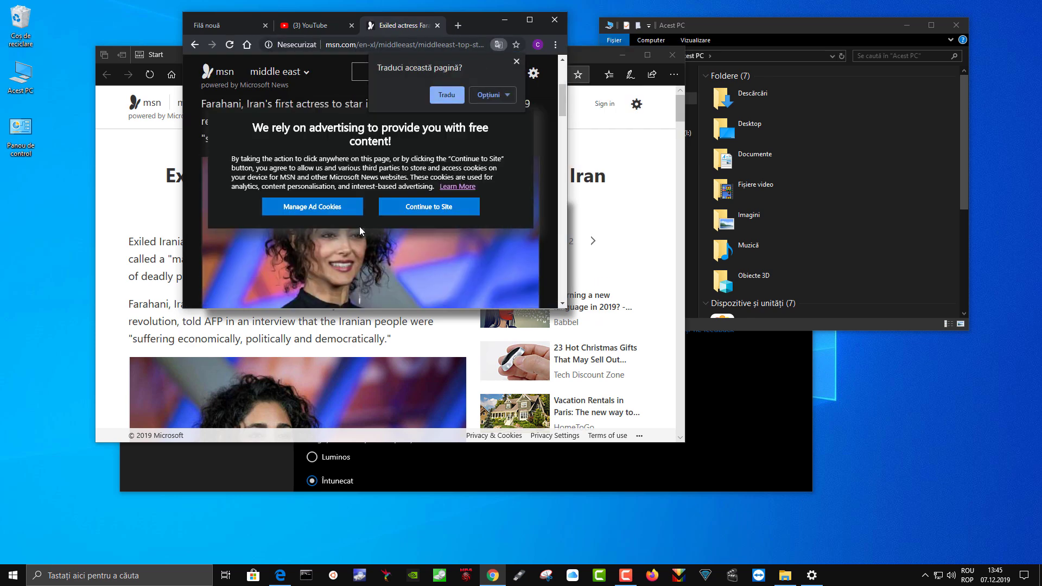
click(424, 209)
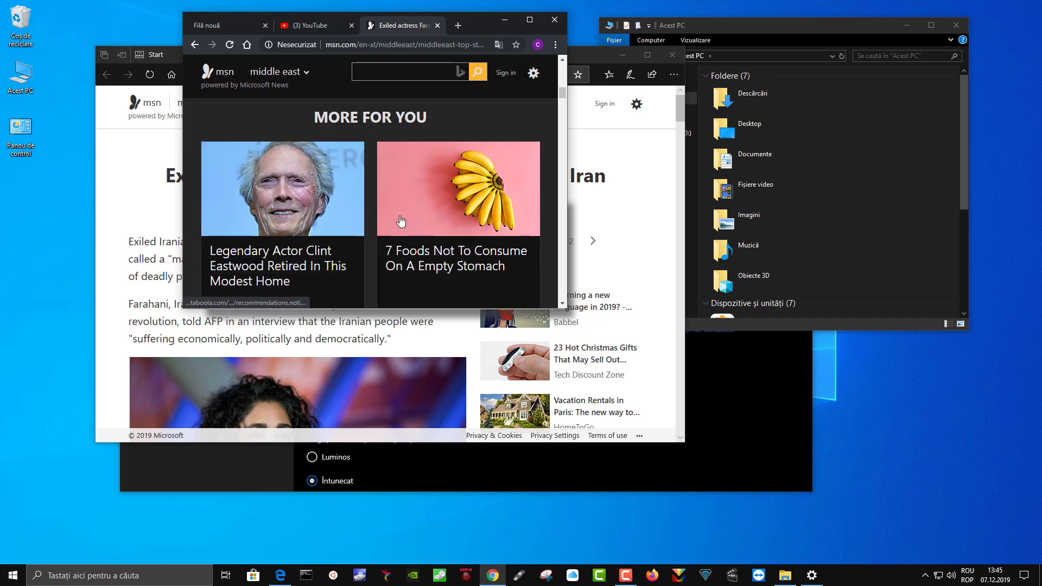
- Look through the MSN article in forced dark mode and return to Chrome's first new-tab page
scroll(429, 229, up, 3)
scroll(454, 234, down, 10)
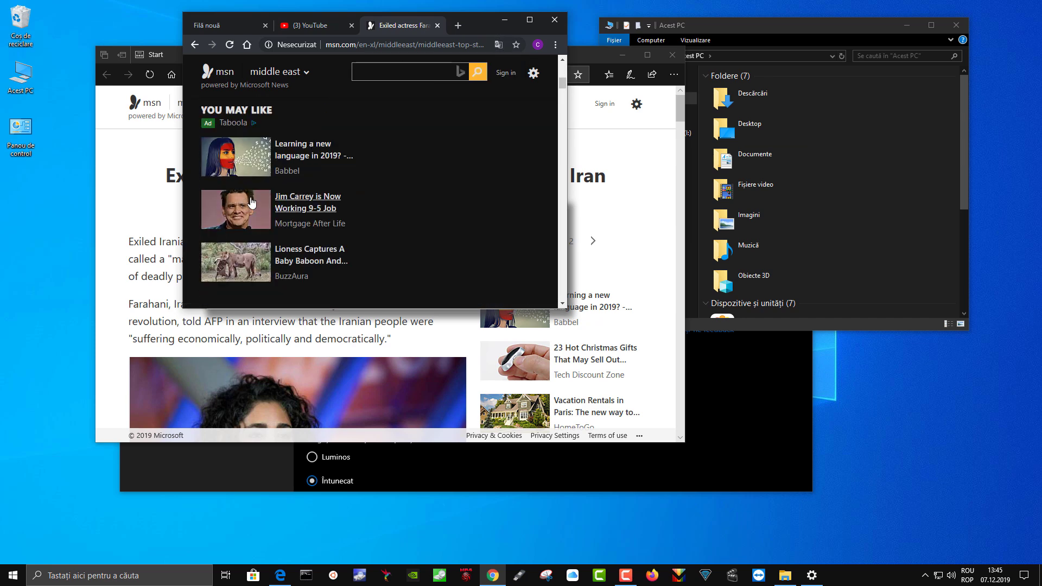
scroll(453, 234, up, 1)
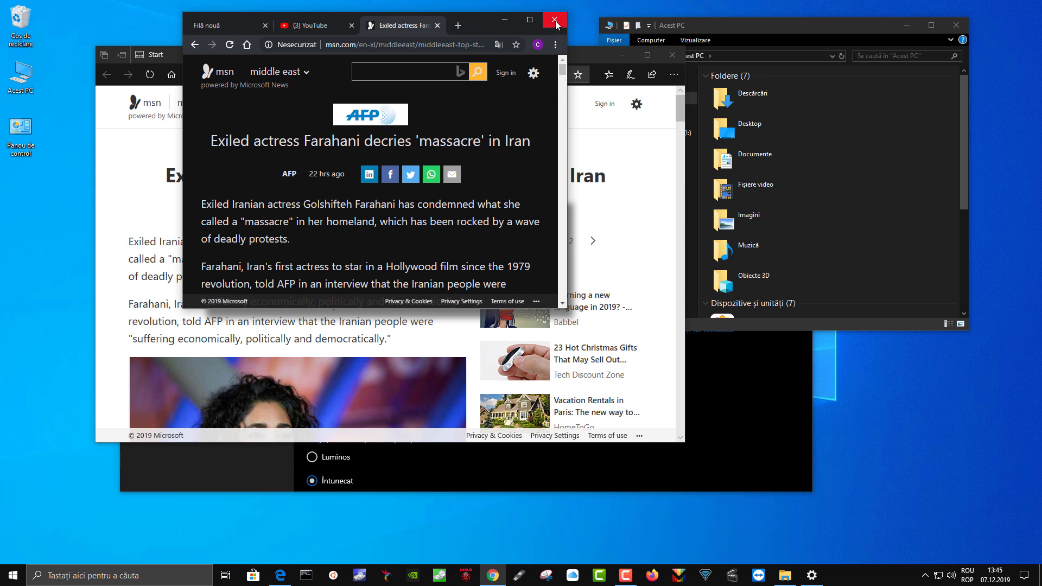
click(225, 25)
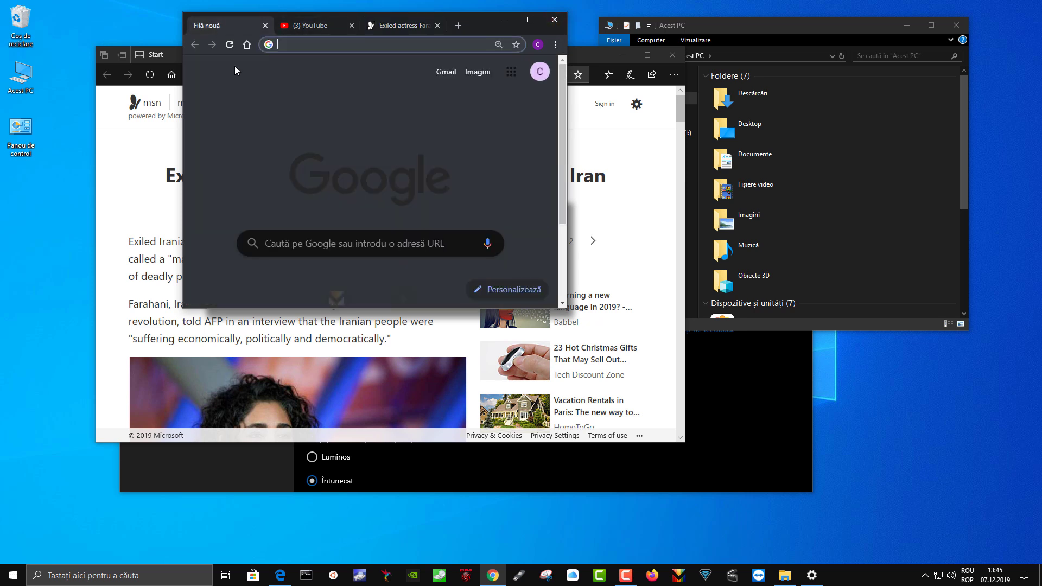